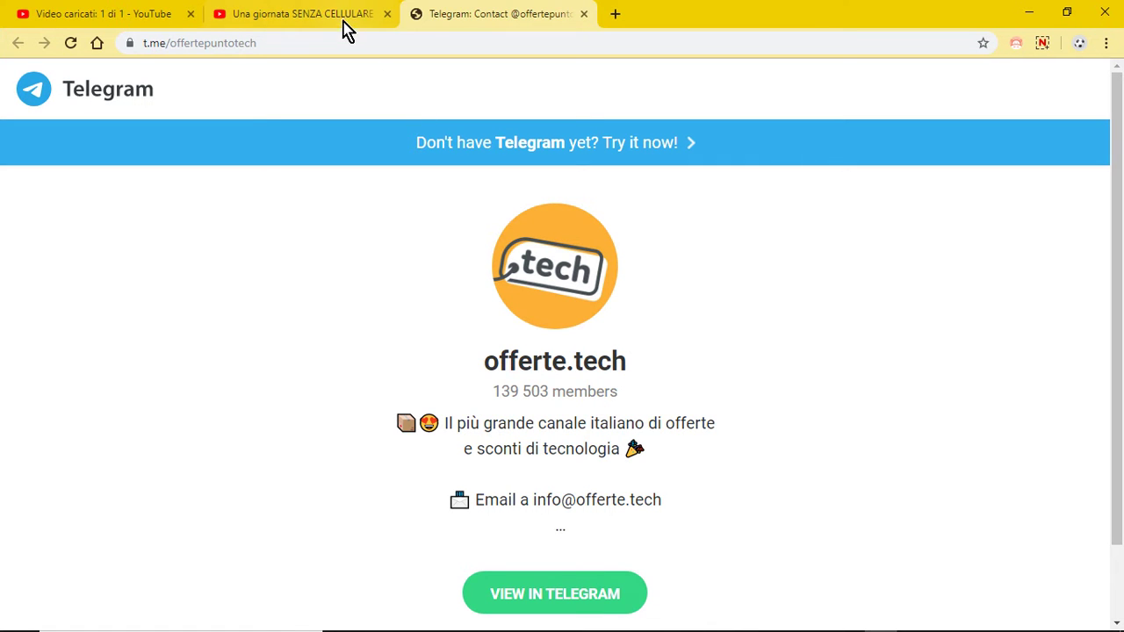
Switch from the browser to After Effects and close the open nwecompozion project without saving it.
left_click(97, 22)
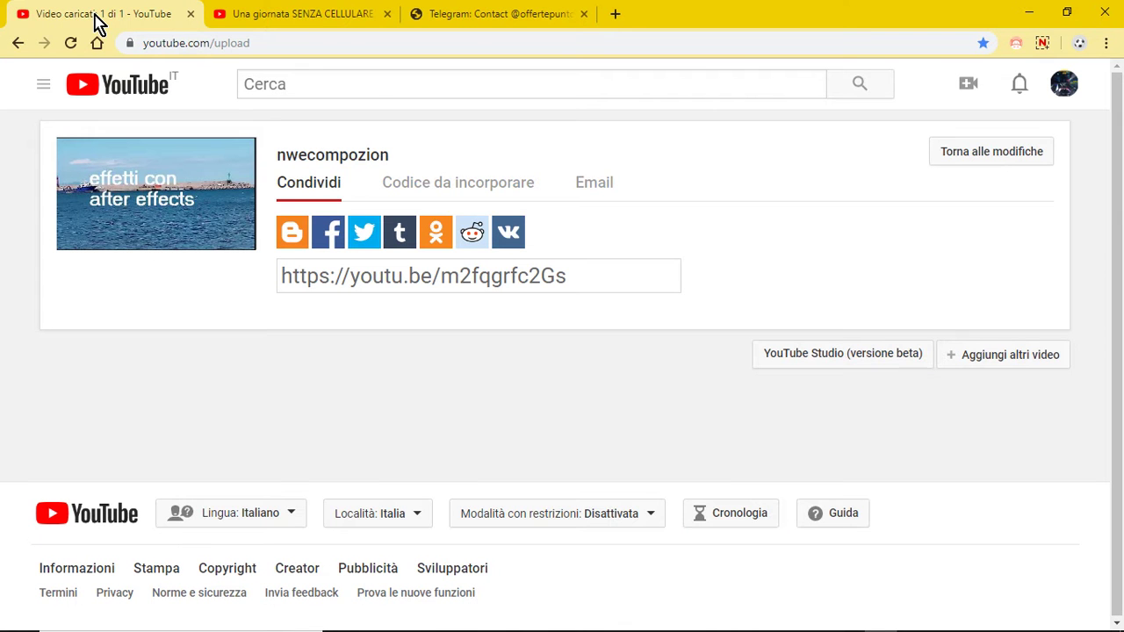
mouse_move(996, 624)
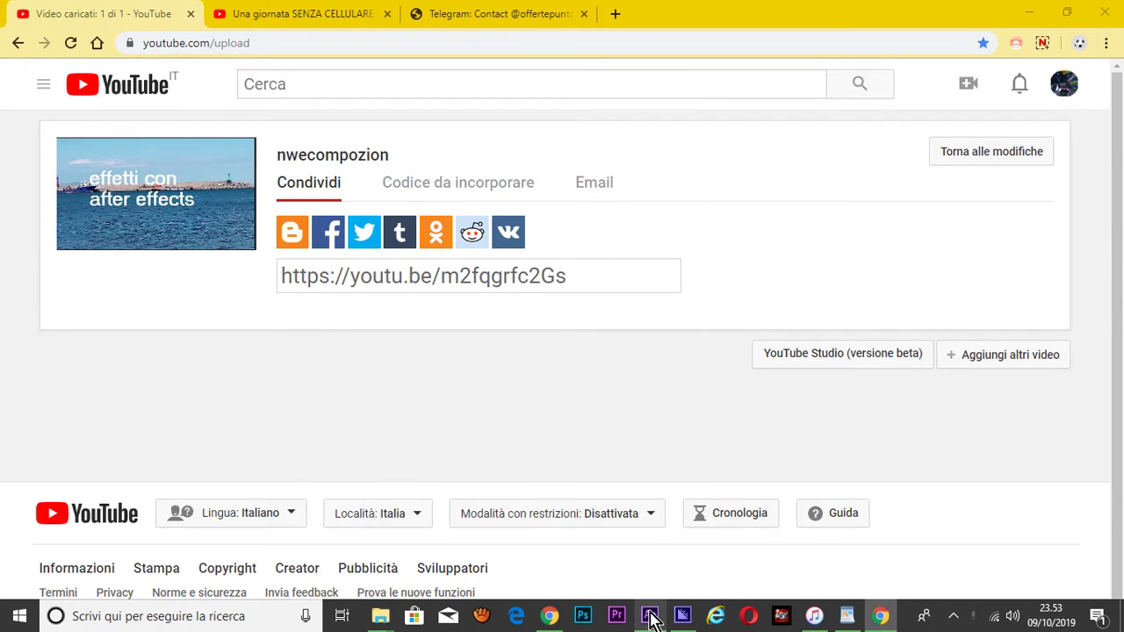
left_click(651, 618)
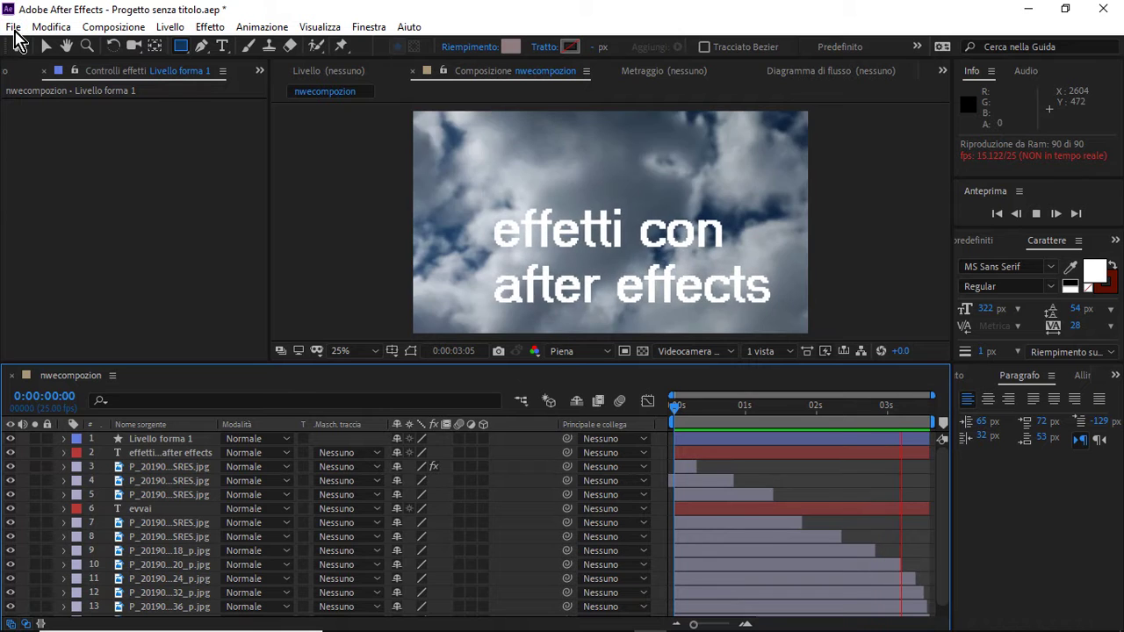
left_click(13, 27)
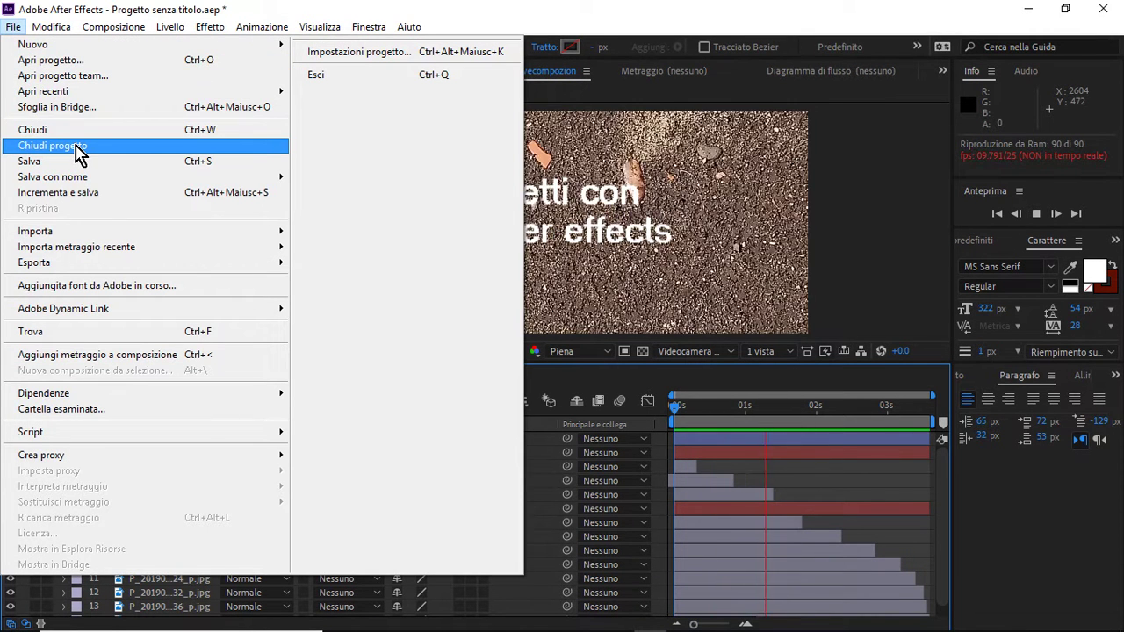
key("Escape")
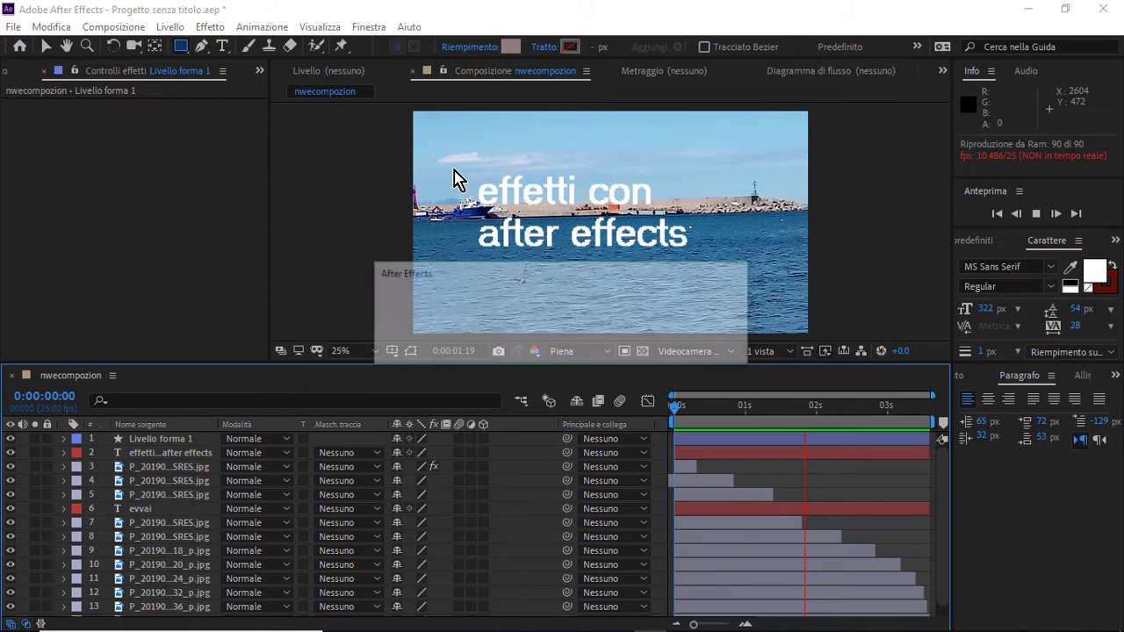
left_click(629, 347)
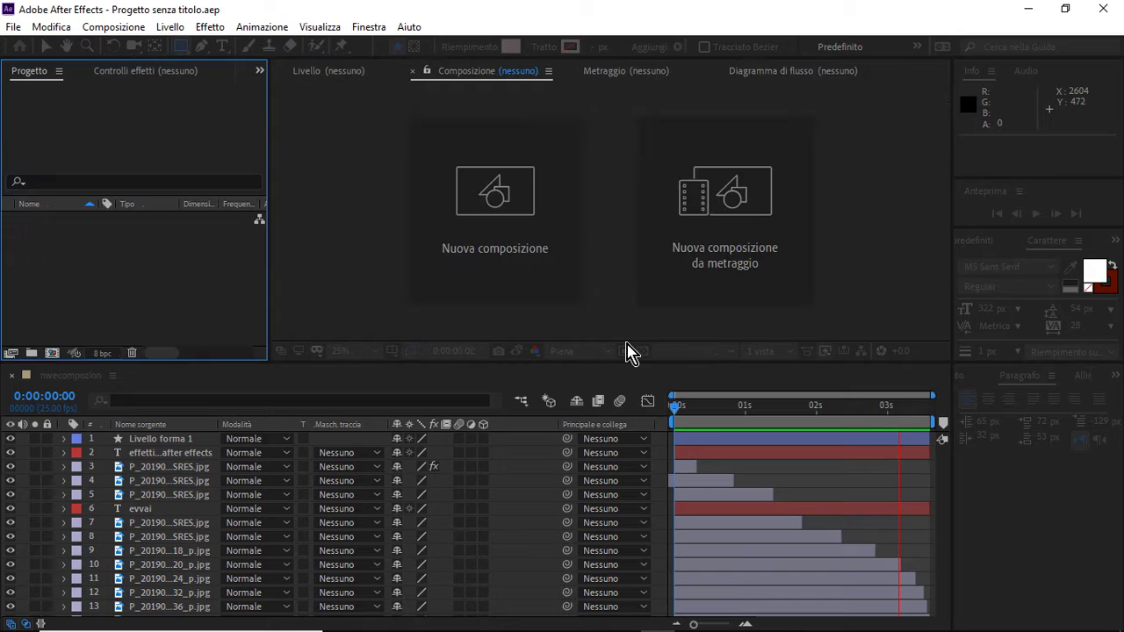
Create a new 1920 x 1080 composition at 25 fps with a duration of 0:01:20:00.
left_click(486, 206)
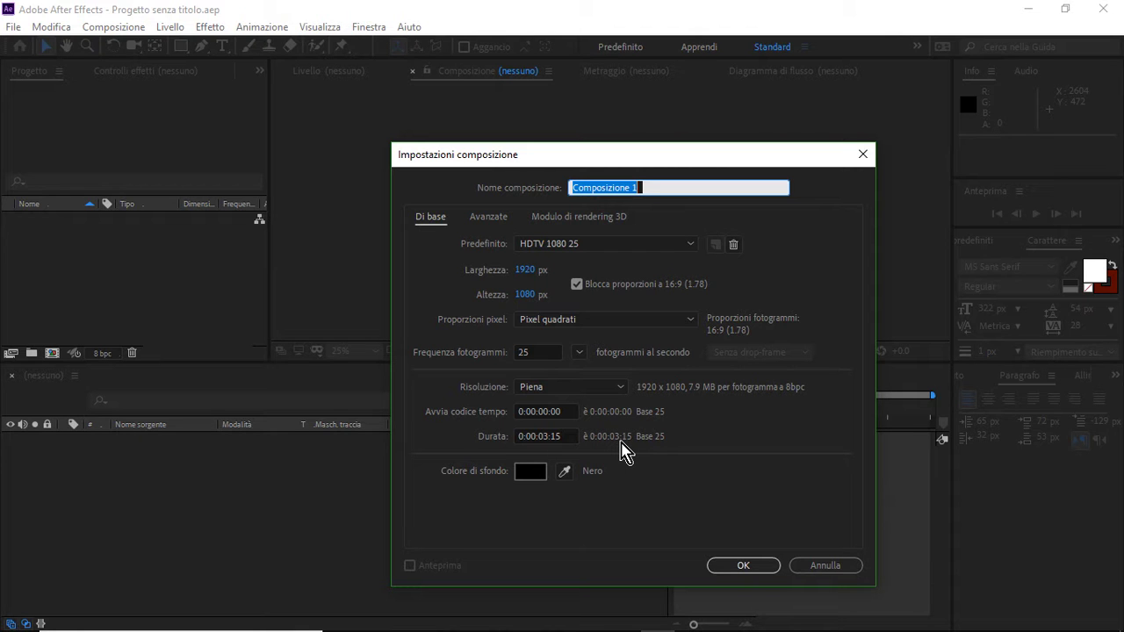
left_click(570, 433)
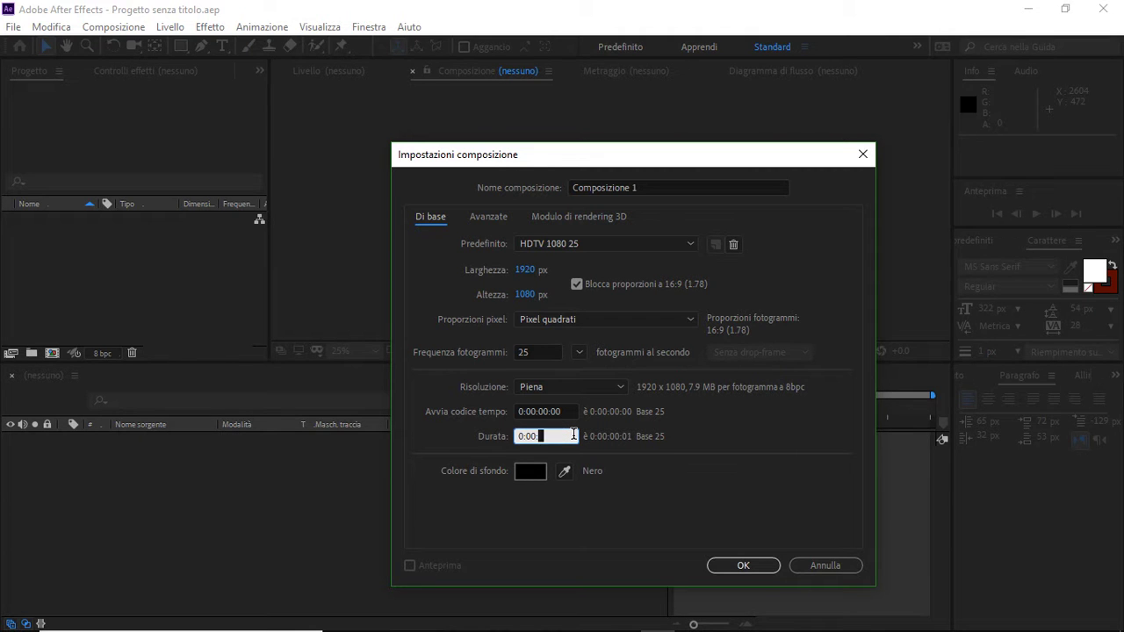
type("2000")
key("Return")
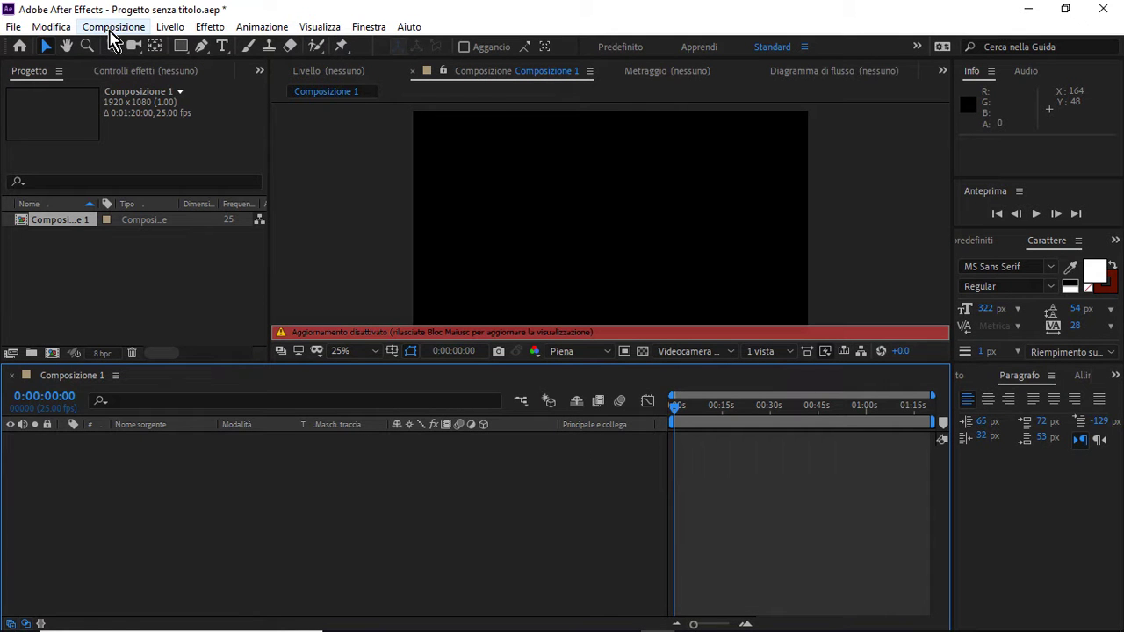
key("Caps_Lock")
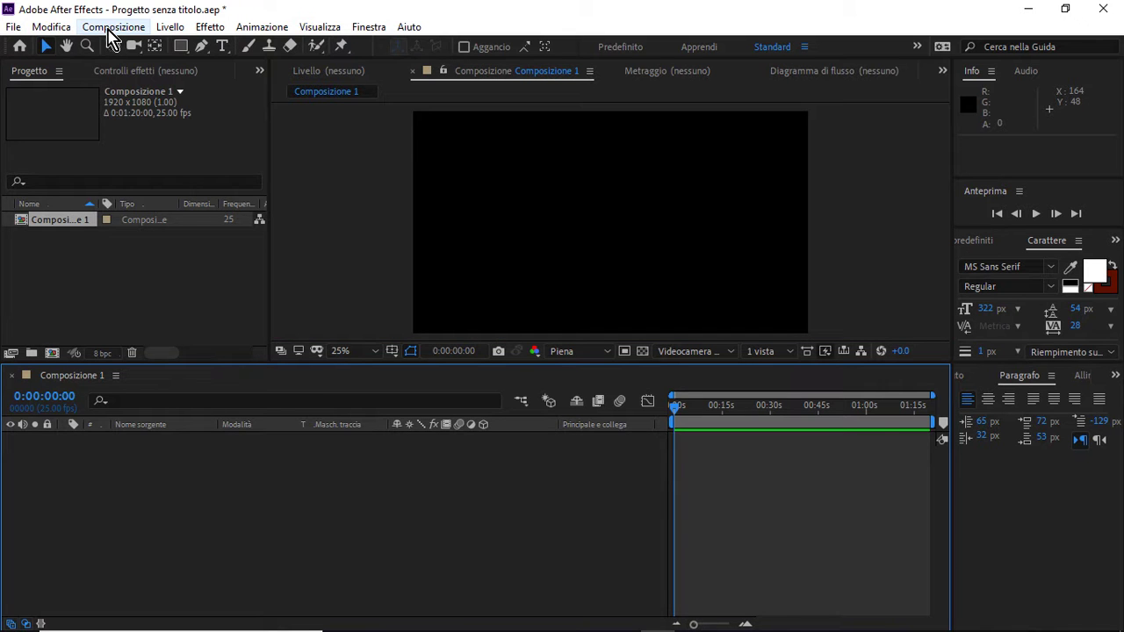
Set the composition's duration to 0:00:20:00 in its composition settings.
left_click(111, 27)
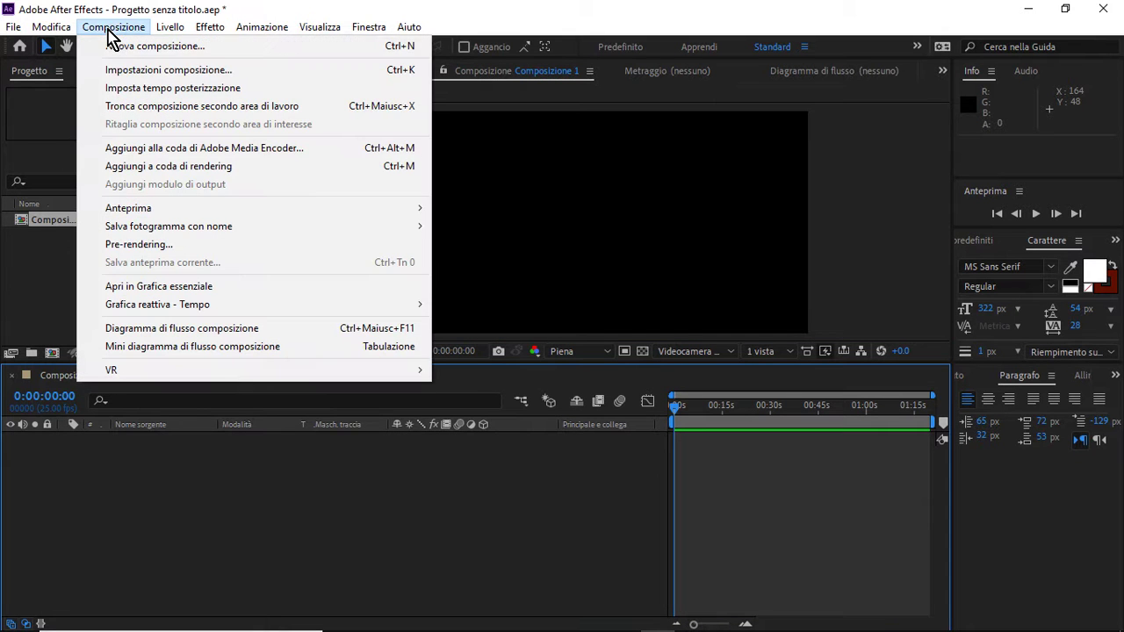
left_click(164, 69)
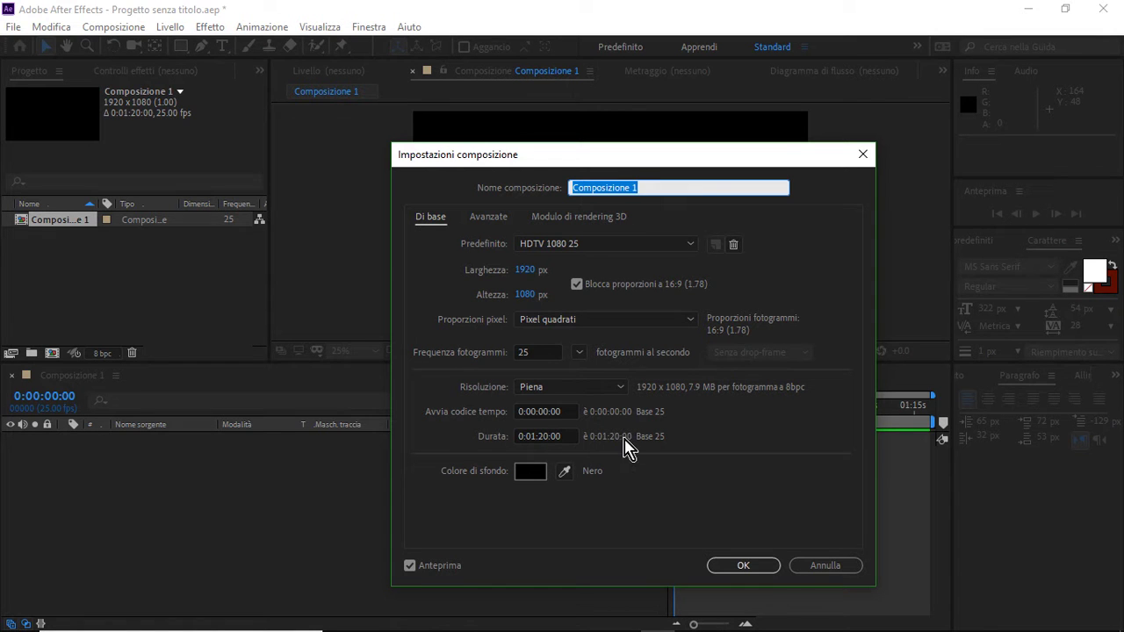
left_click(542, 437)
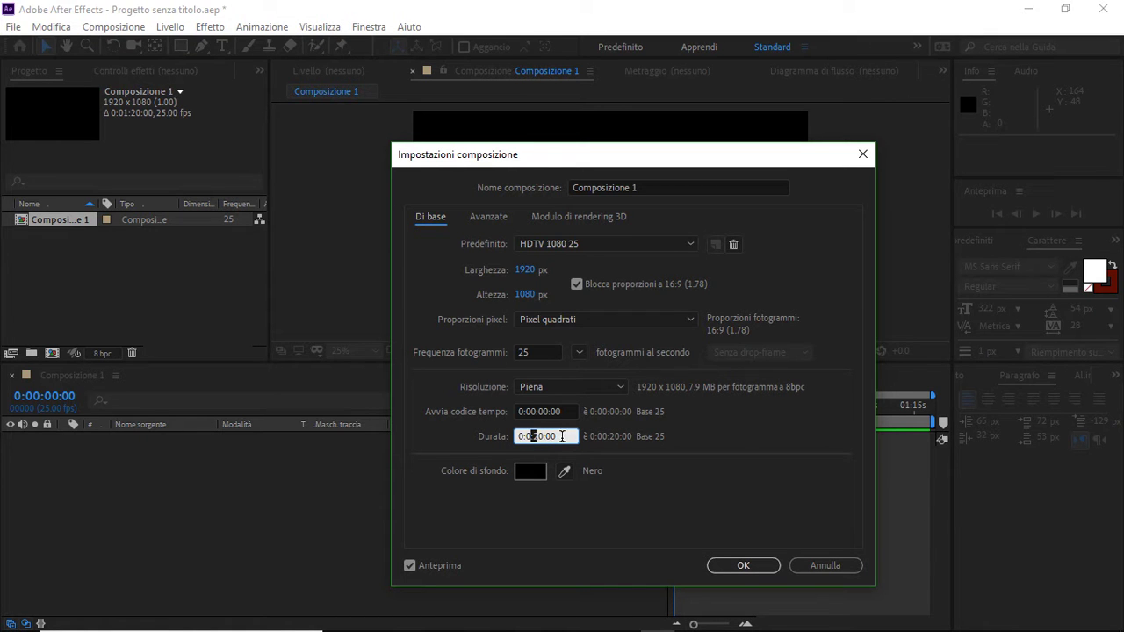
double_click(562, 436)
key("BackSpace")
left_click(740, 566)
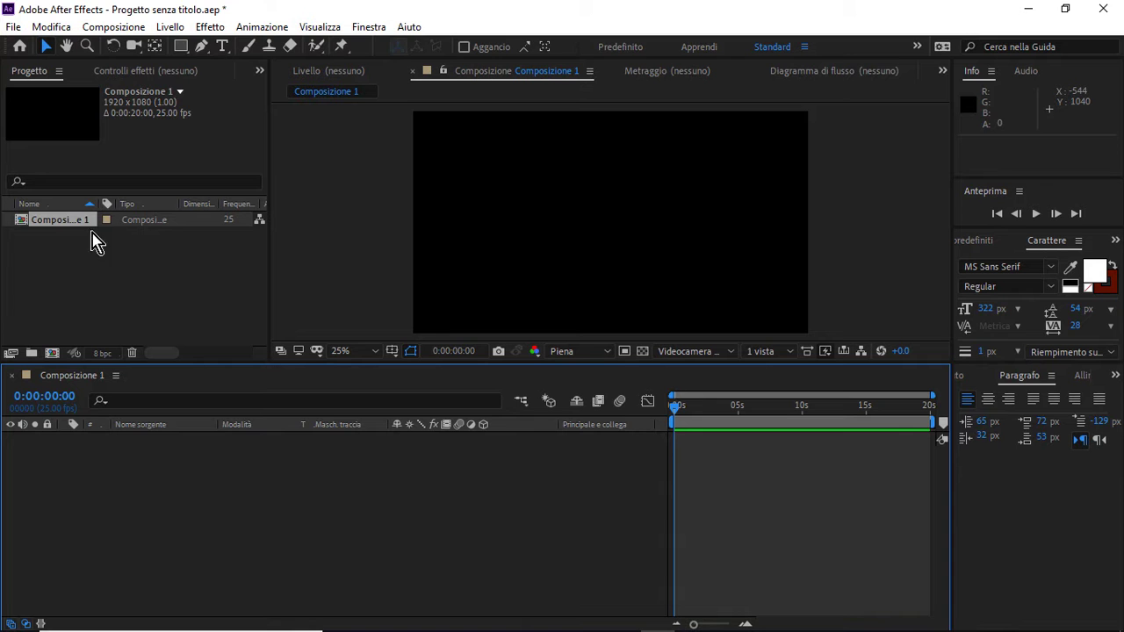
Import the photo P_20190515_131543_EFF_p.jpg and add it to the composition's timeline as a layer.
left_click(104, 266)
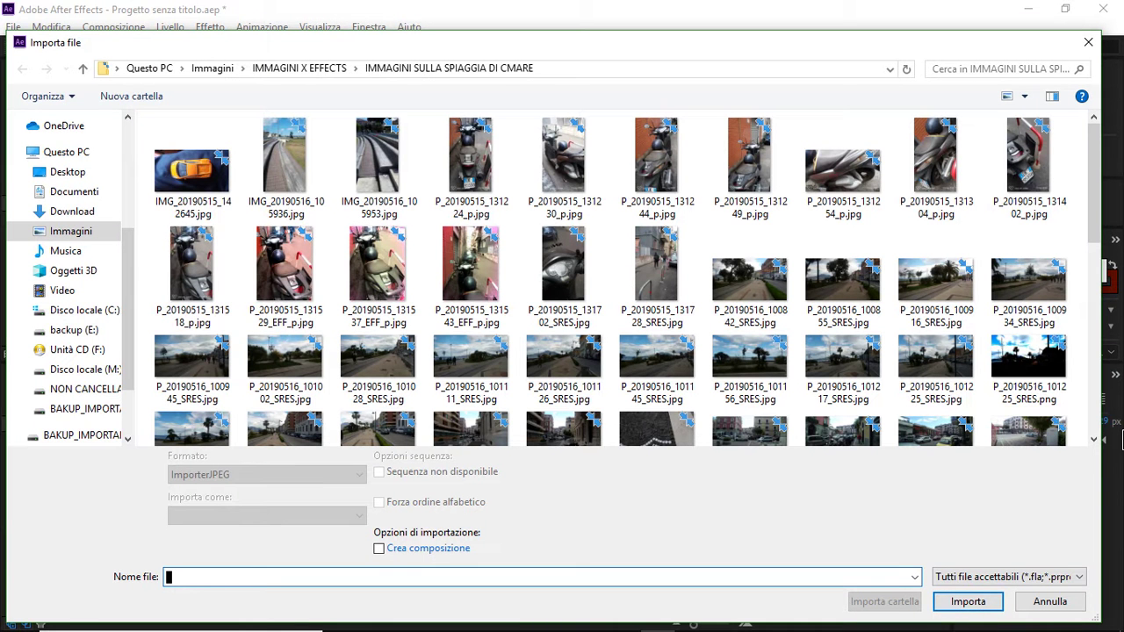
double_click(458, 253)
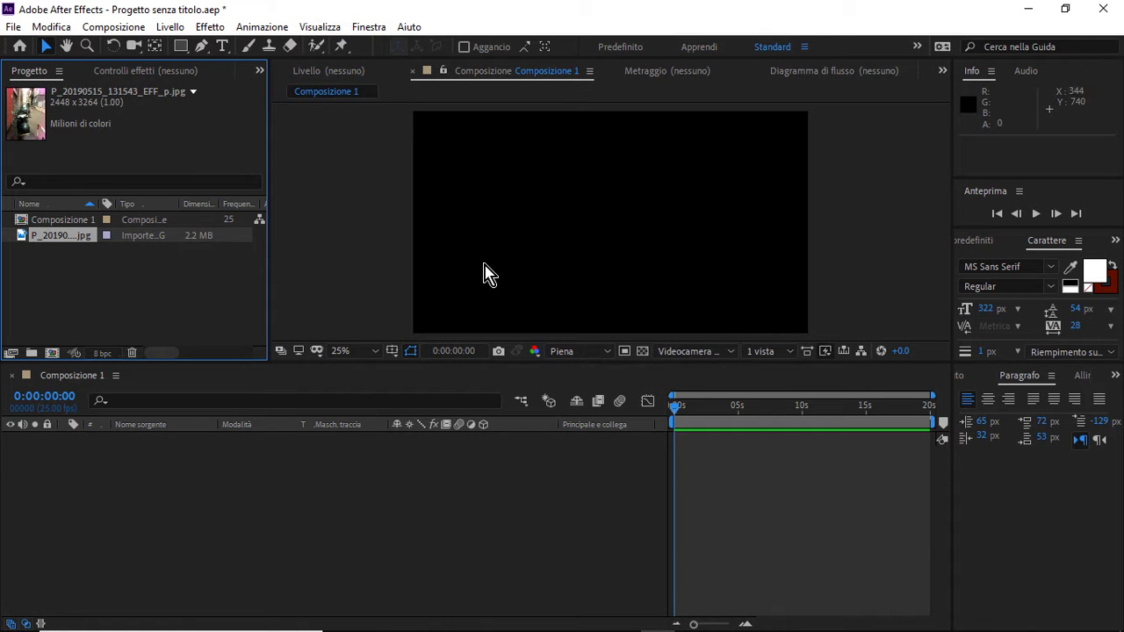
left_click_drag(81, 243, 180, 464)
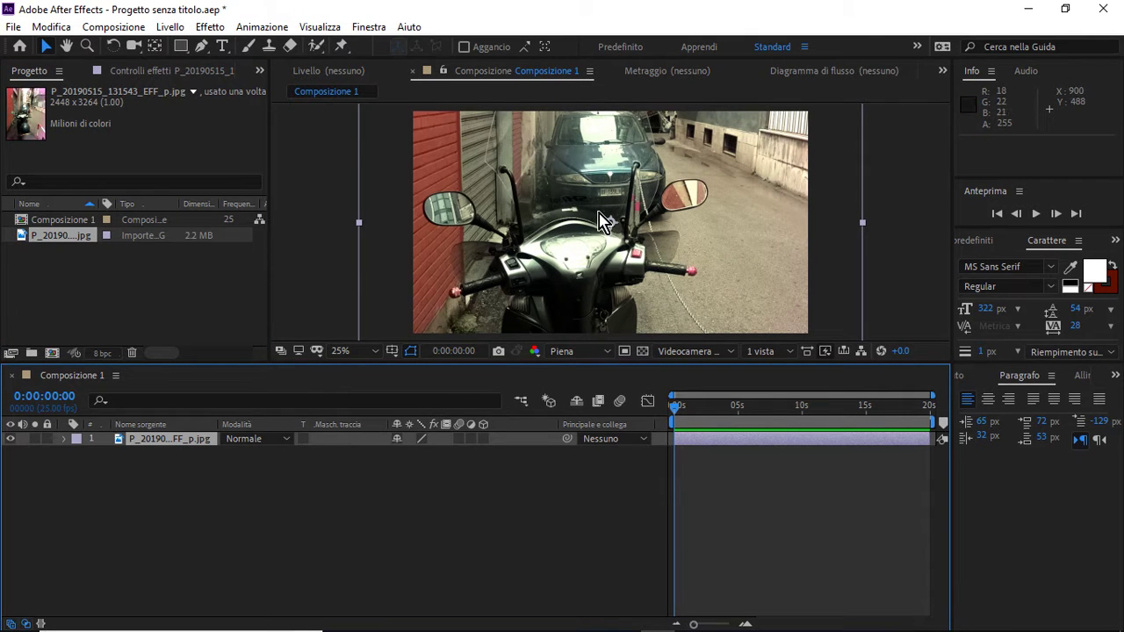
Resize the photo layer to about 82% width and 35% height so it just fills the composition frame.
scroll(604, 221, "up", 6)
scroll(604, 221, "down", 10)
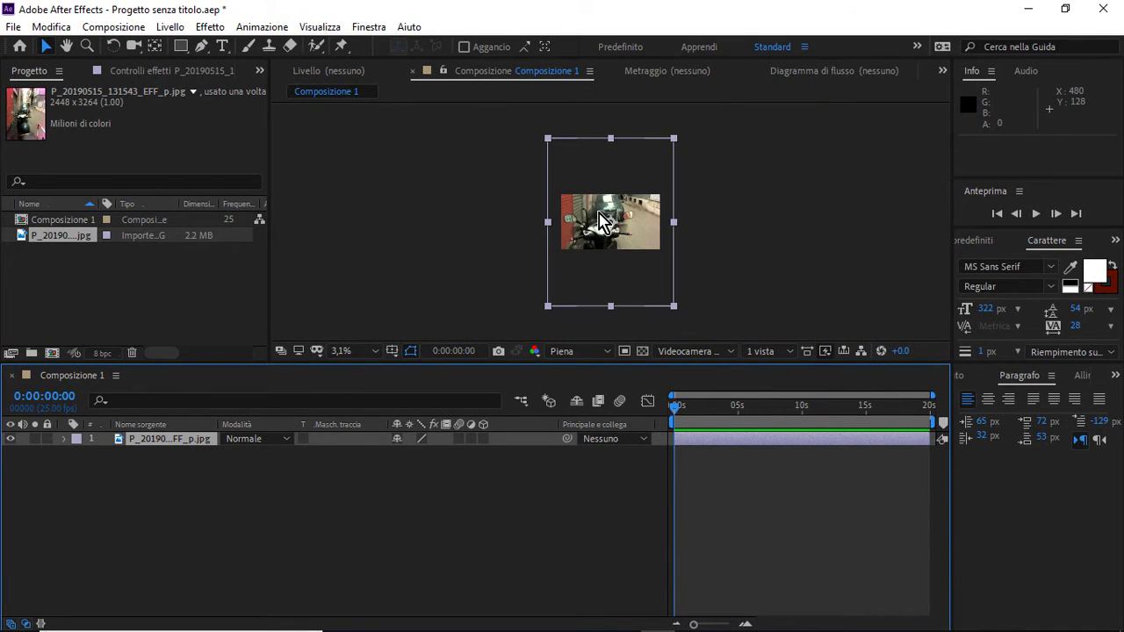
scroll(602, 221, "up", 3)
scroll(602, 222, "down", 2)
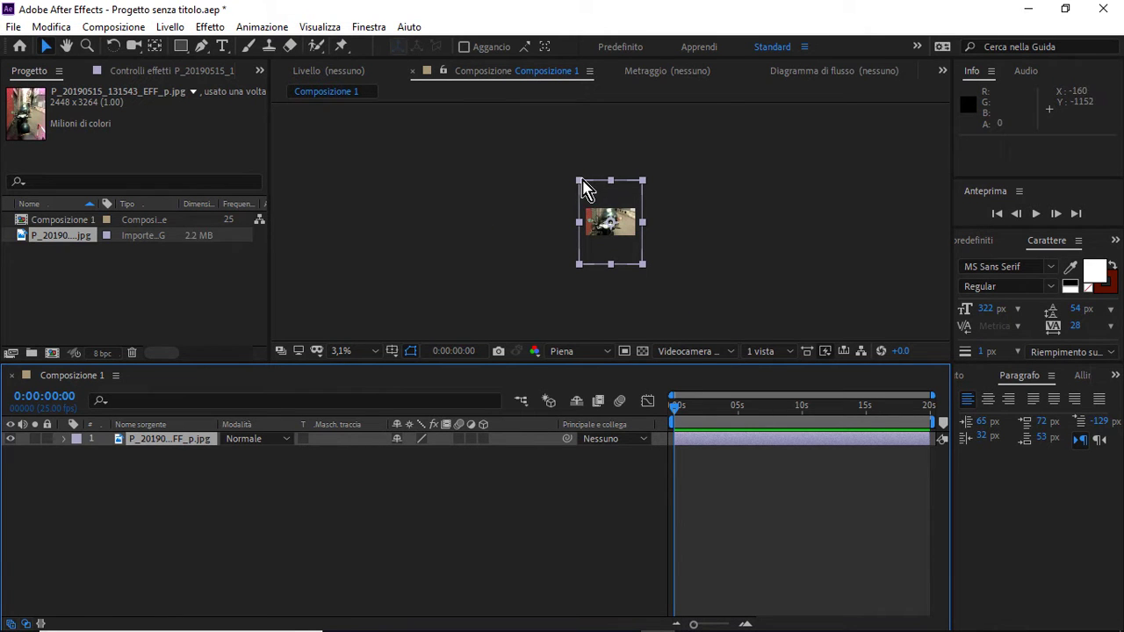
left_click_drag(581, 180, 589, 195)
scroll(590, 197, "up", 2)
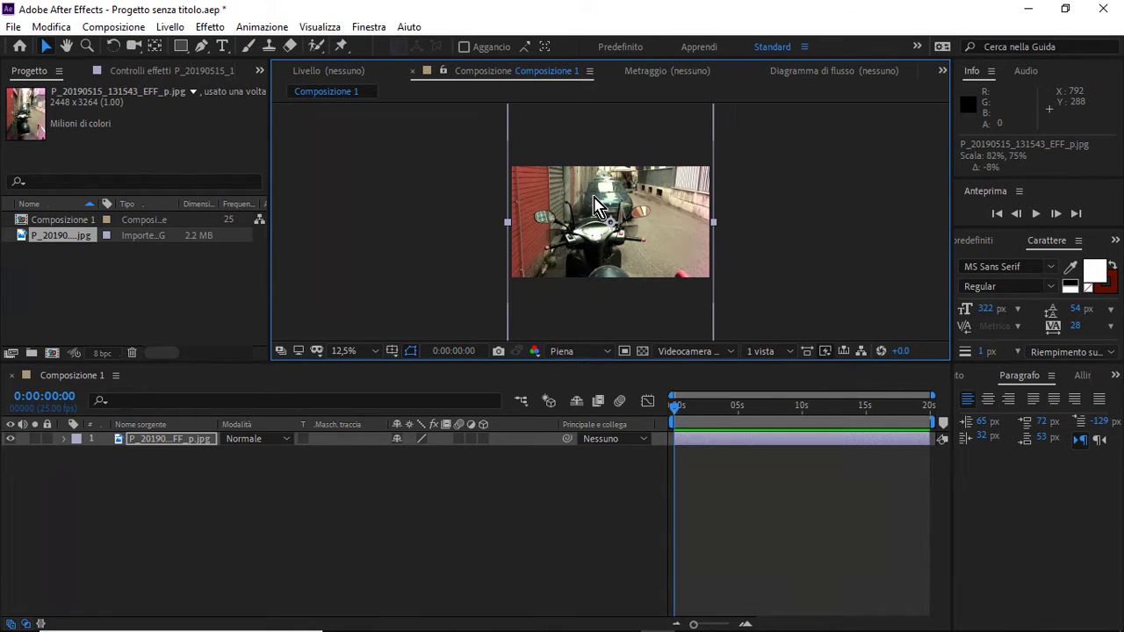
scroll(596, 208, "down", 2)
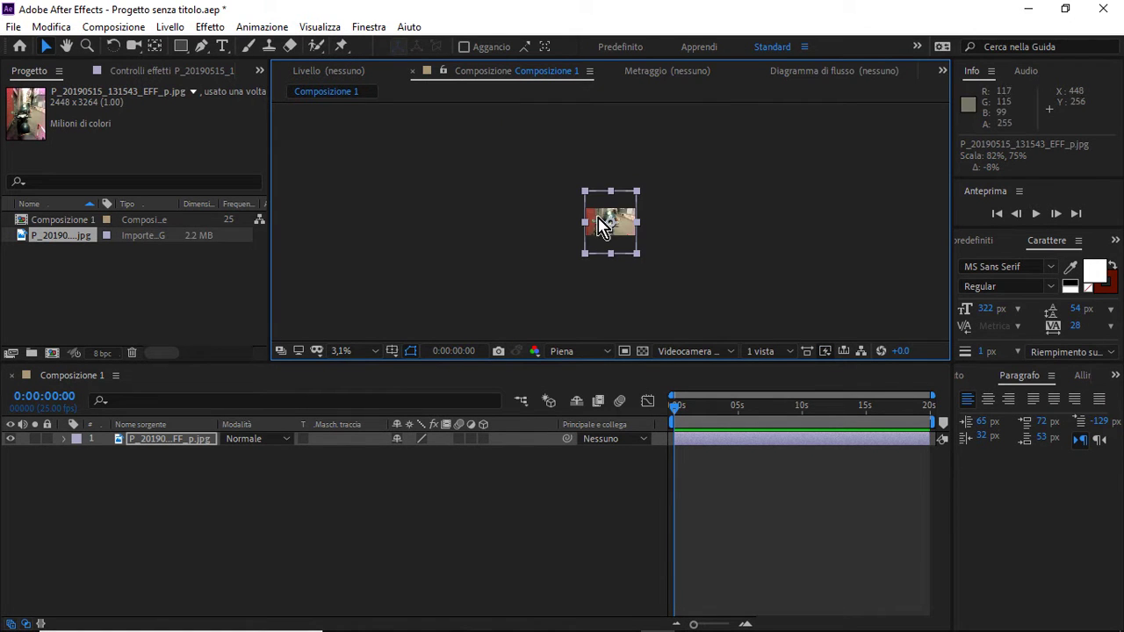
left_click_drag(609, 260, 609, 237)
scroll(608, 235, "up", 2)
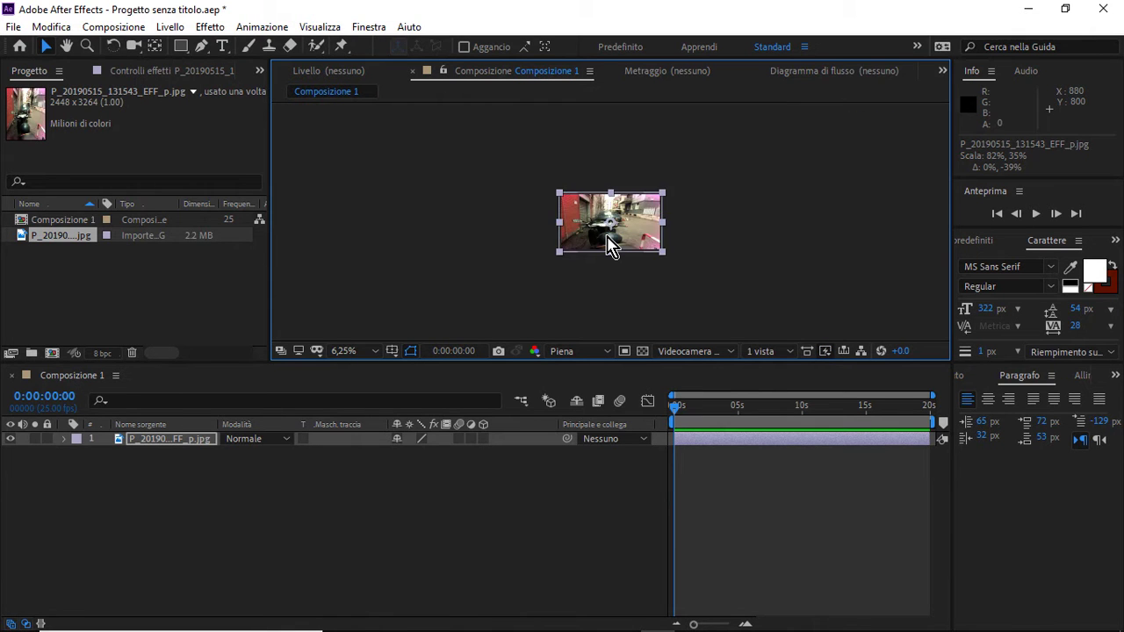
scroll(611, 246, "up", 1)
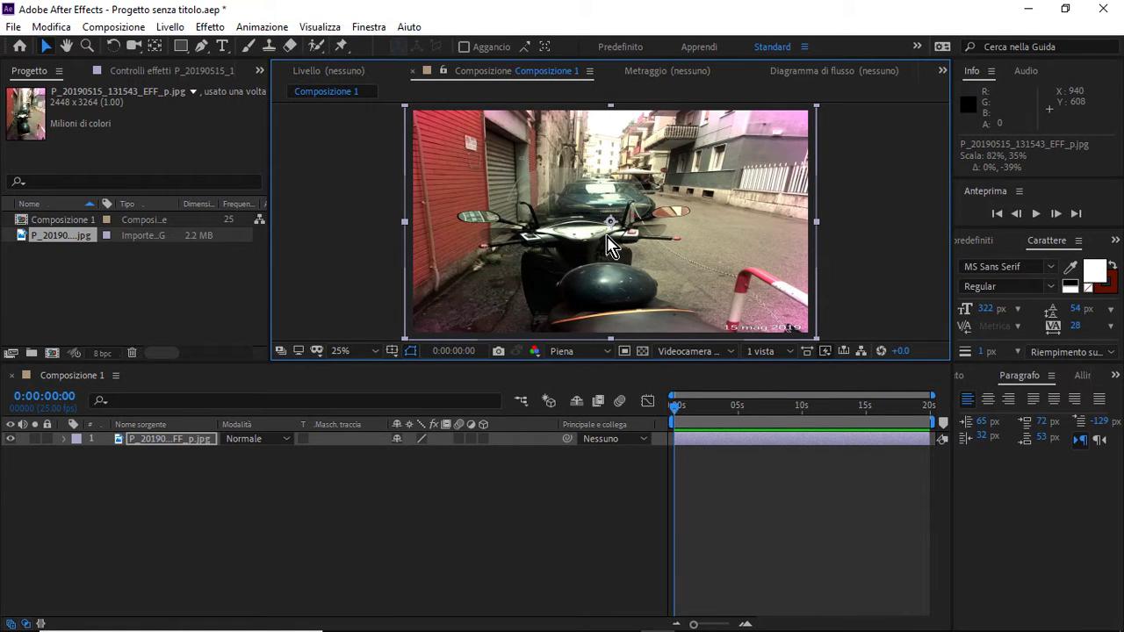
scroll(610, 246, "up", 3)
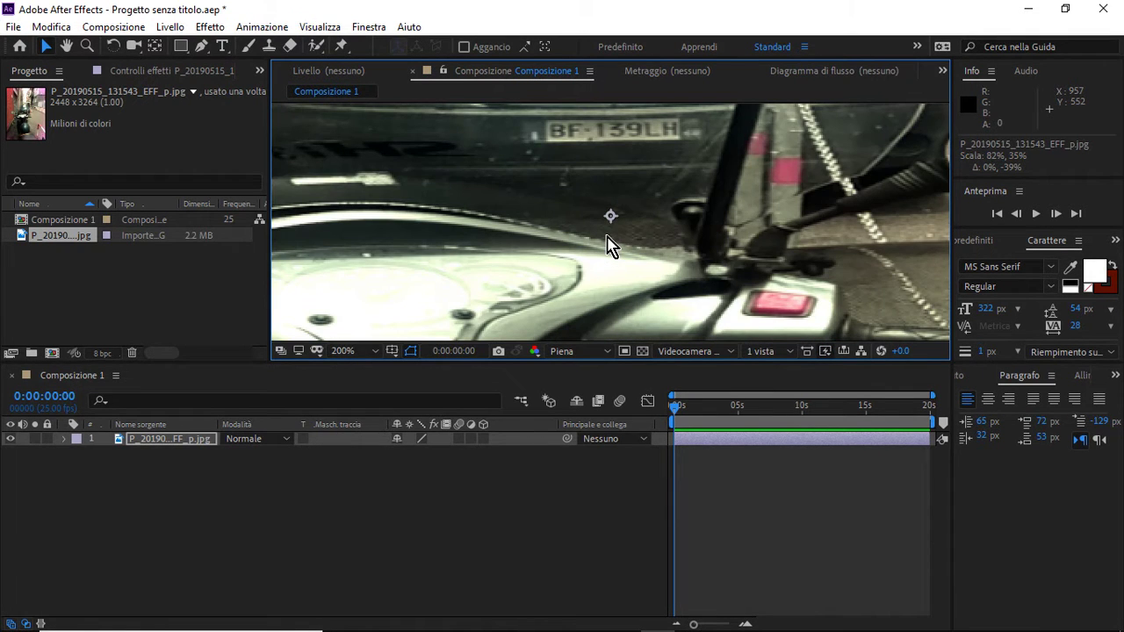
scroll(610, 246, "down", 3)
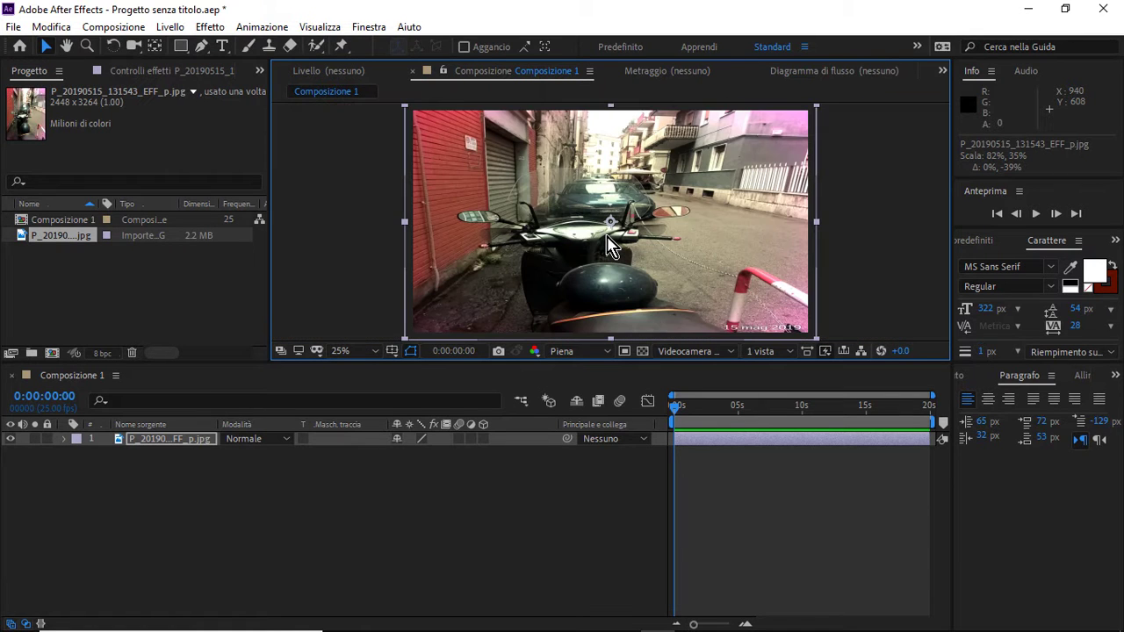
Enable Scale keyframing on the photo layer at 0:00:00:00 and shrink the photo to about 42% by 14%.
scroll(611, 246, "down", 1)
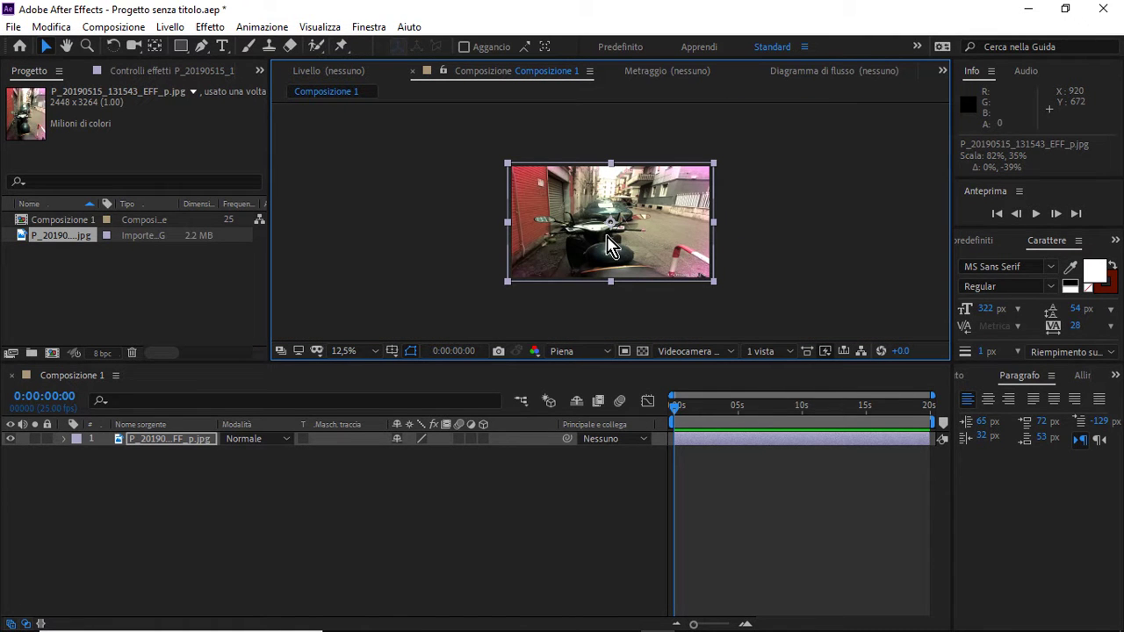
left_click(65, 438)
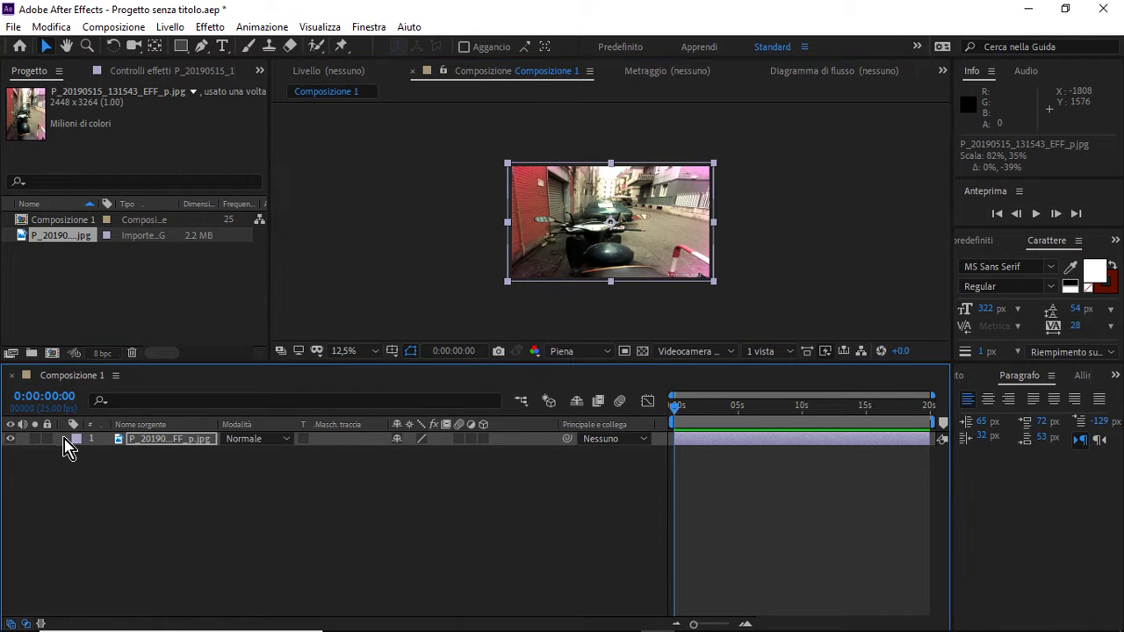
left_click(81, 454)
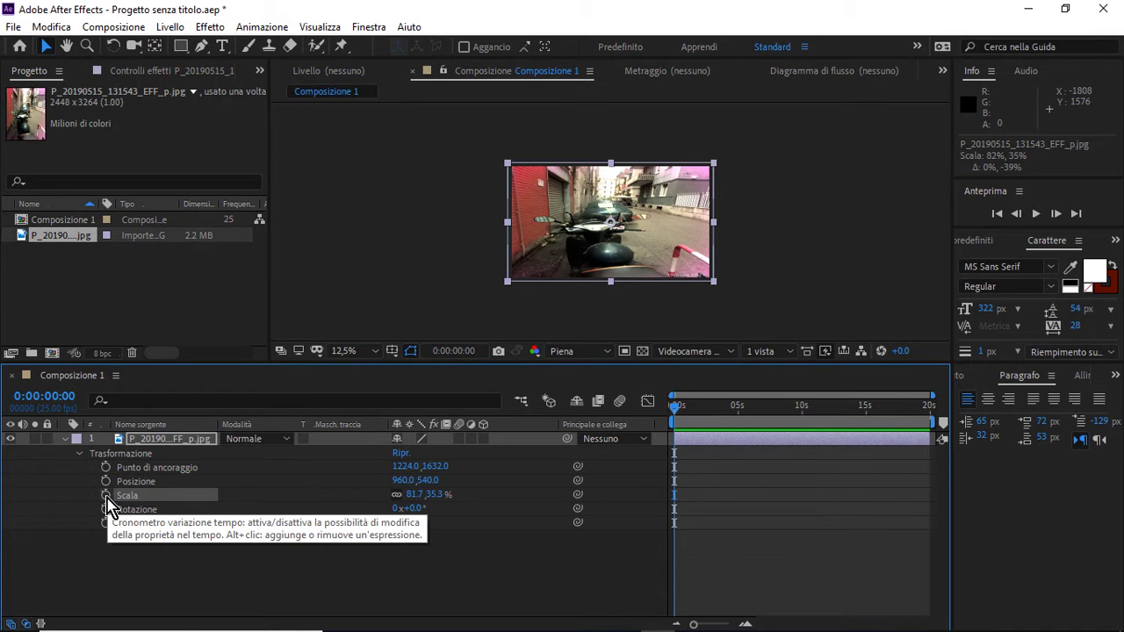
left_click(106, 495)
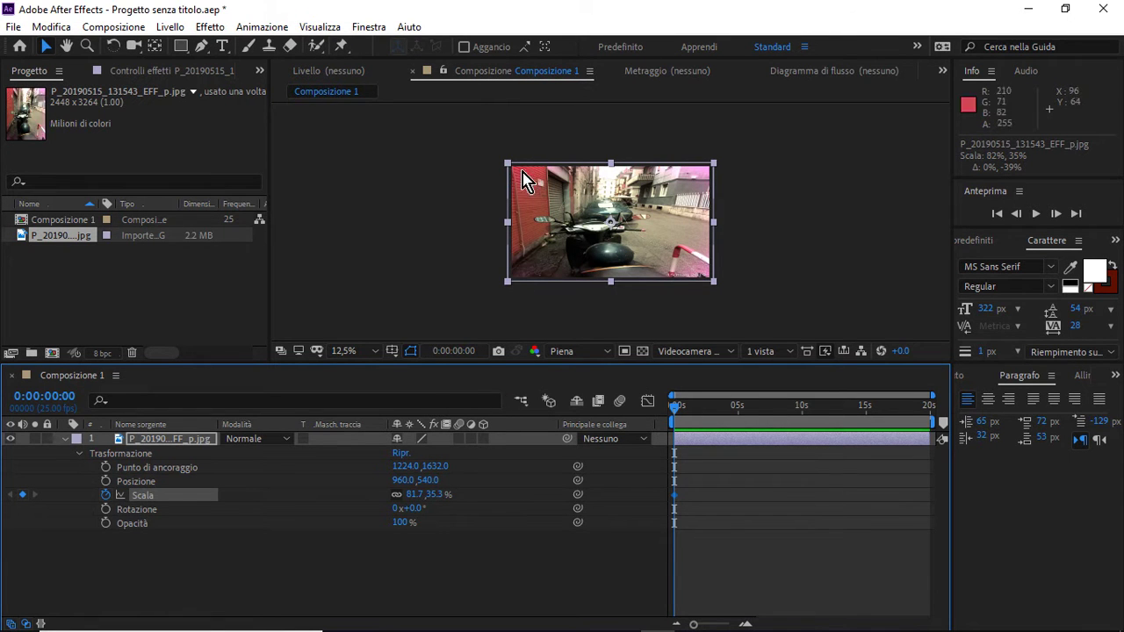
left_click_drag(509, 165, 560, 202)
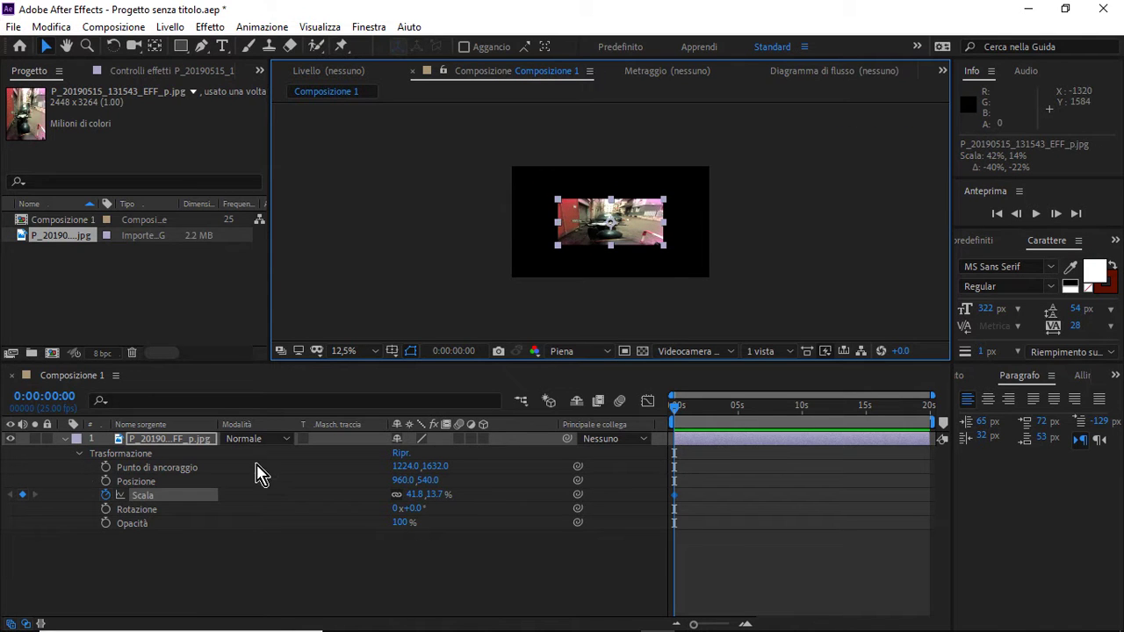
Enlarge the photo to about 126% by 73% at 0:00:10:06 and add another Scale keyframe at 0:00:12:07.
left_click_drag(674, 409, 808, 429)
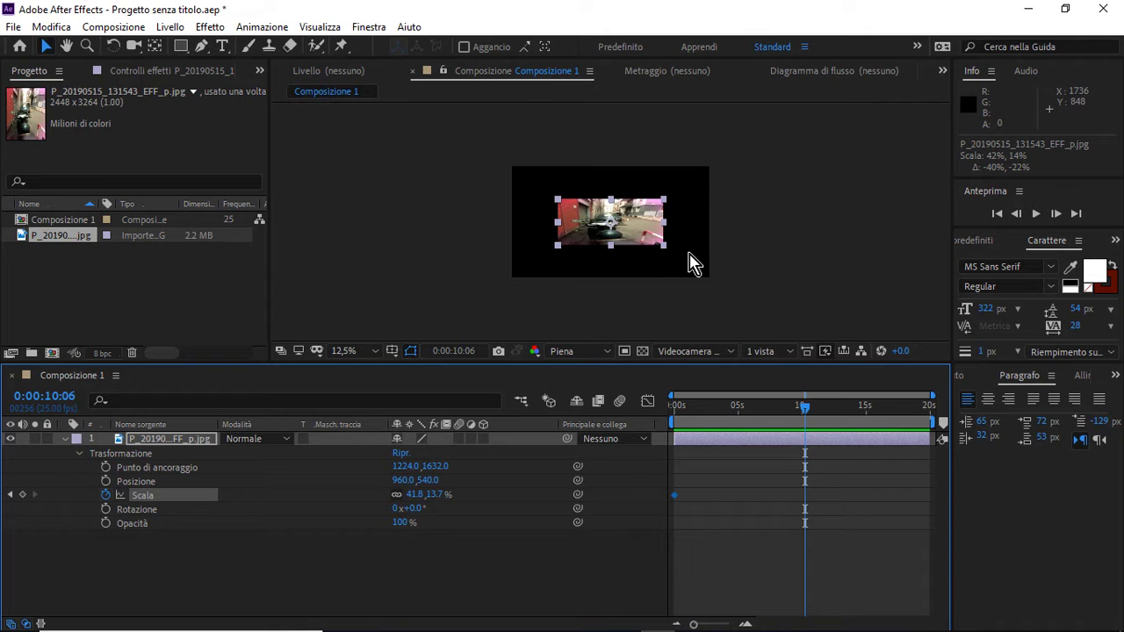
left_click_drag(665, 247, 770, 359)
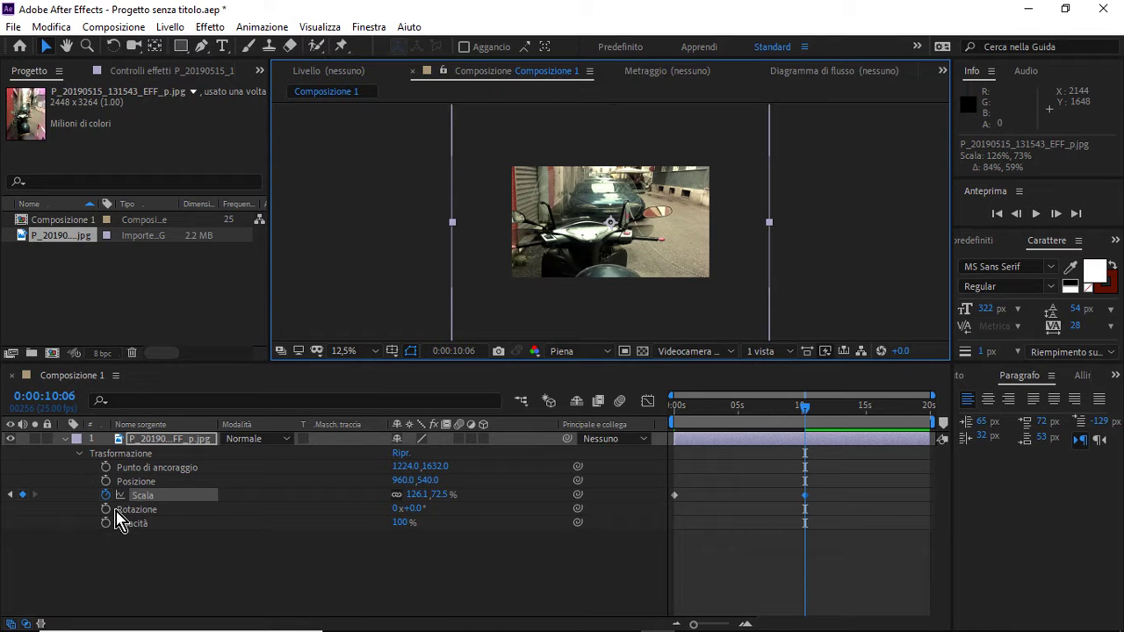
left_click(865, 520)
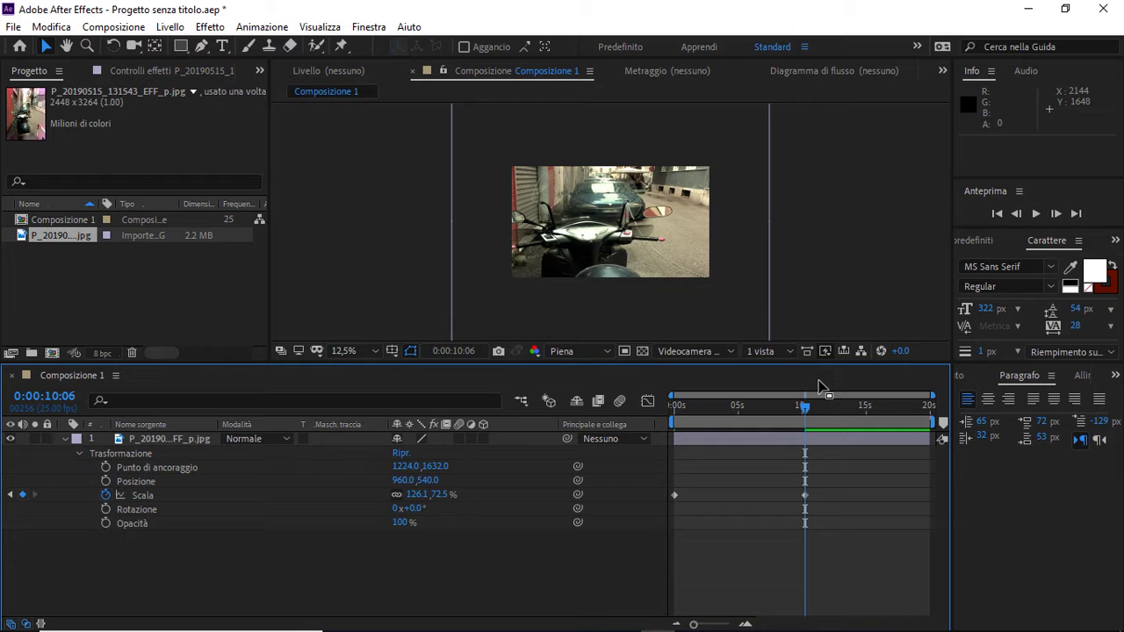
left_click_drag(805, 410, 833, 409)
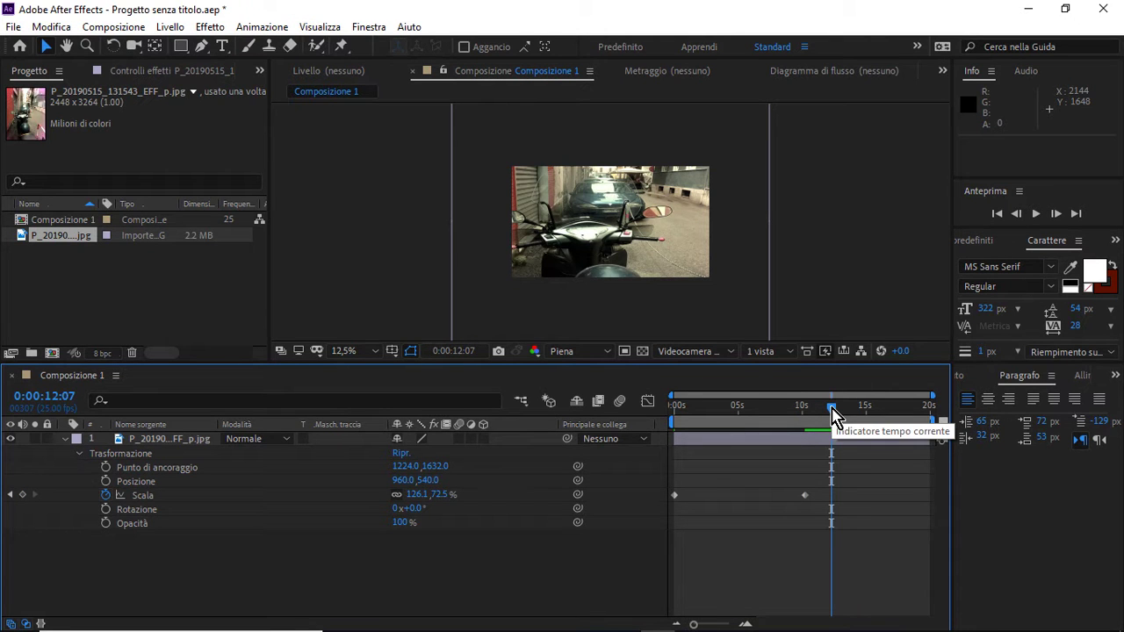
left_click(23, 495)
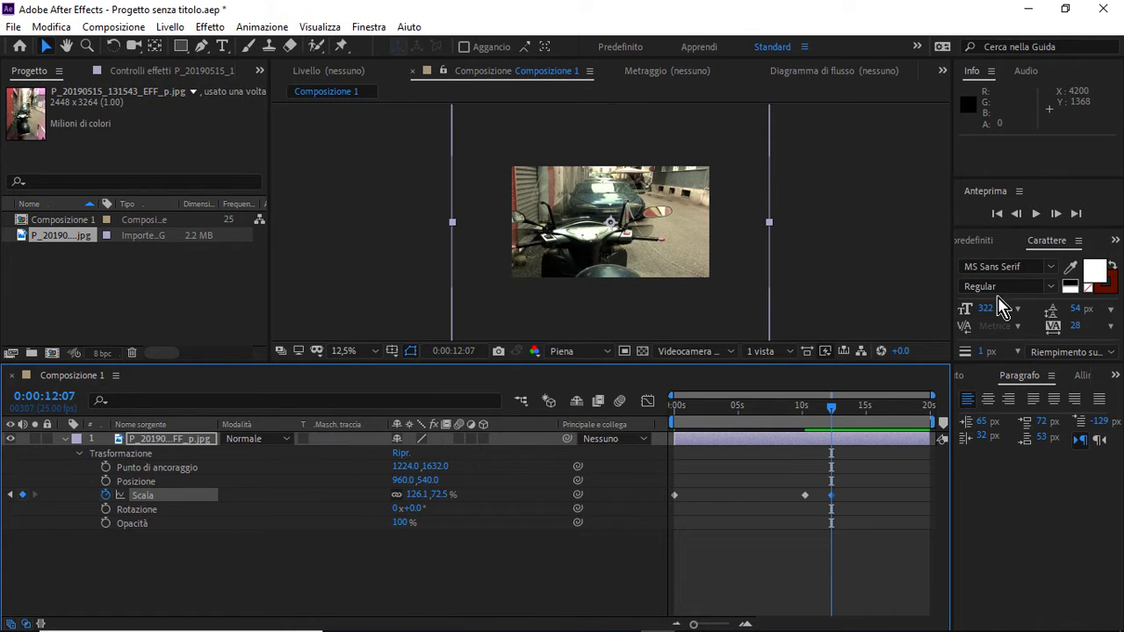
Preview the photo's Scale animation with the composition view enlarged to 25%.
left_click(1036, 214)
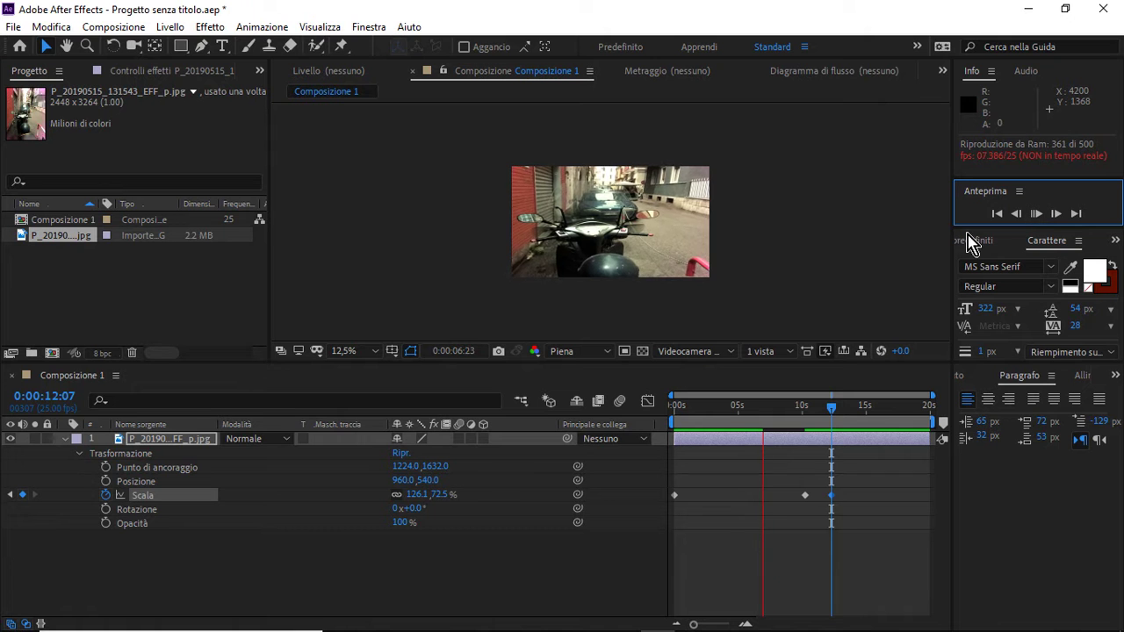
scroll(778, 213, "up", 1)
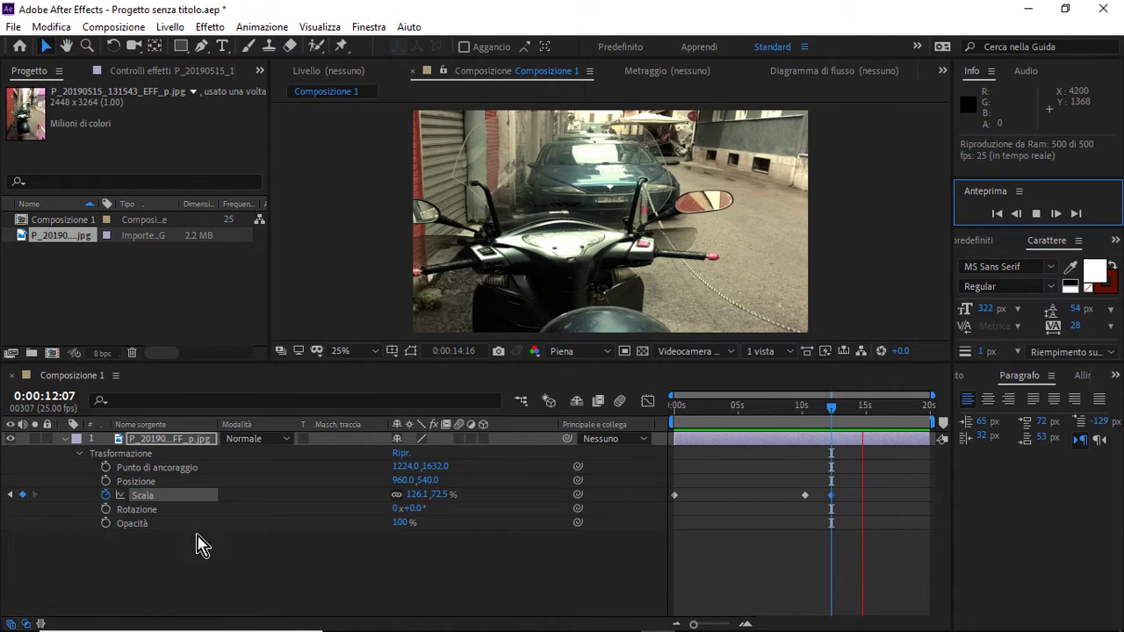
Enable Opacity keyframing on the photo at 0:00:12:07, set Opacity to 69% at 0:00:03:13, and preview the fade.
left_click(107, 525)
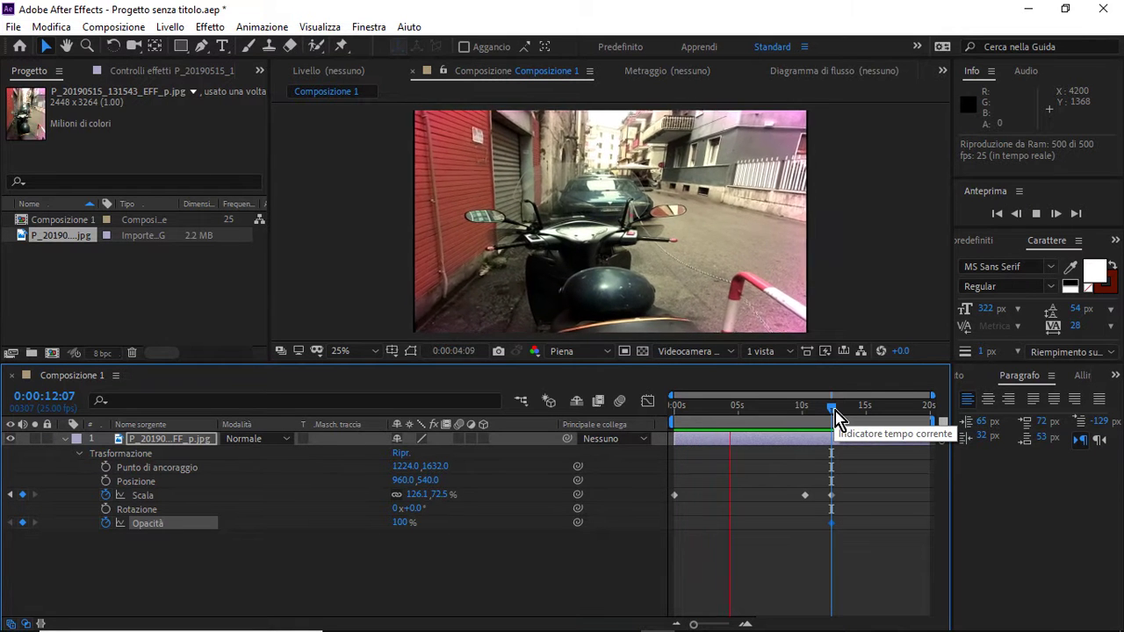
left_click_drag(835, 417, 726, 420)
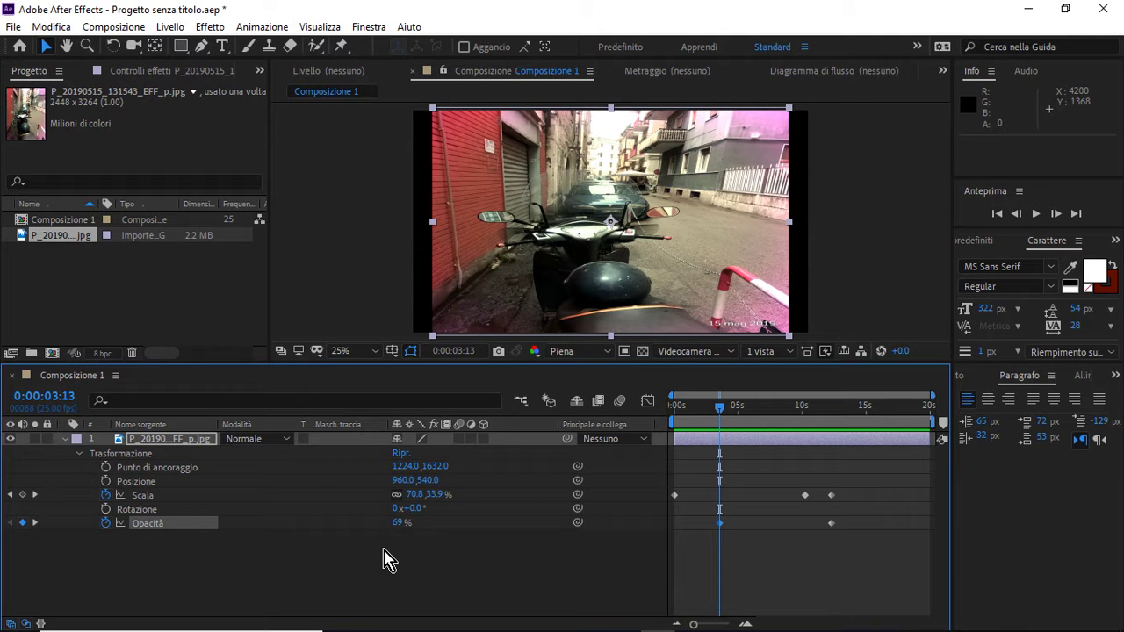
left_click(1038, 214)
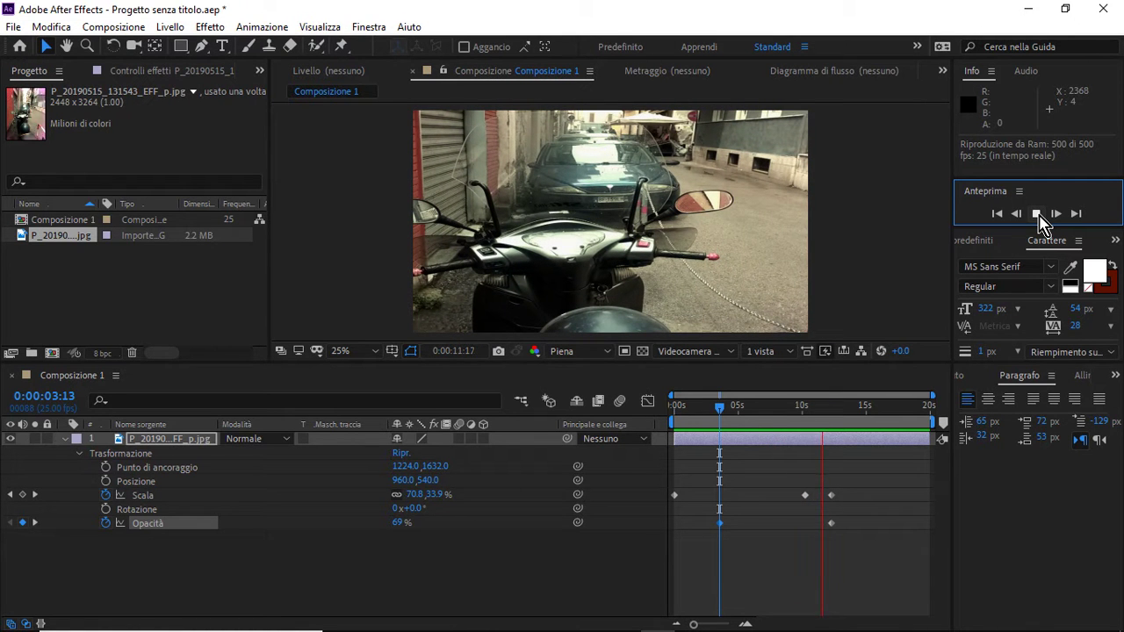
left_click(1037, 215)
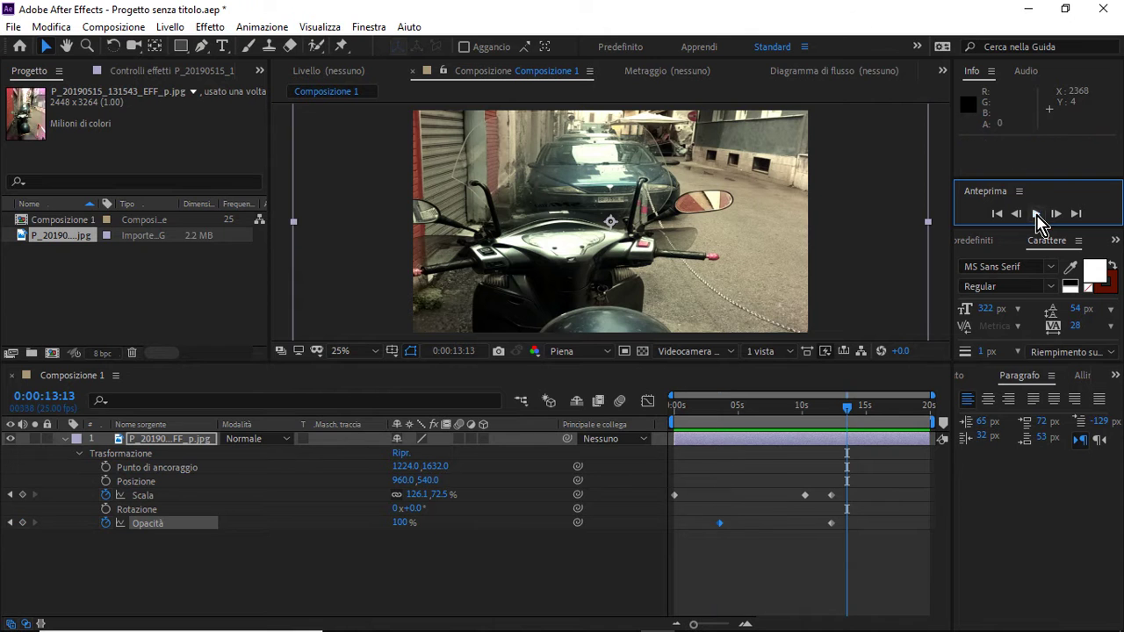
At 0:00:00:00, move the photo to about 544, 248 and enable Position keyframing.
left_click_drag(852, 414, 679, 431)
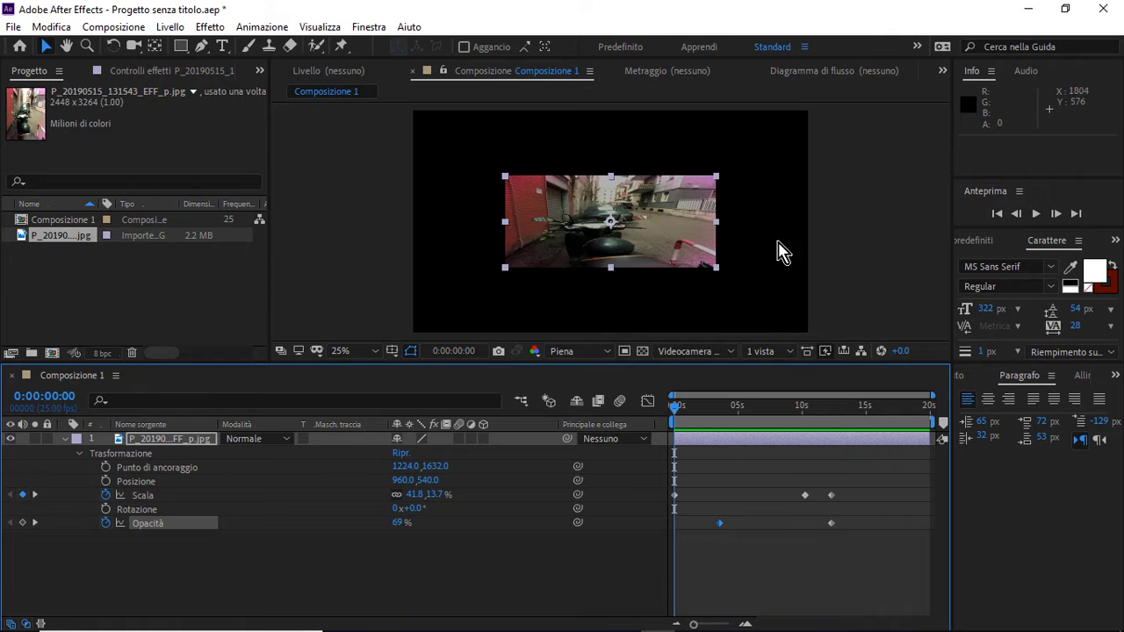
left_click_drag(587, 233, 500, 171)
left_click(105, 482)
At 0:00:07:24, shift the photo down to a vertical Position of about 452, creating a second Position keyframe.
left_click_drag(677, 413, 778, 426)
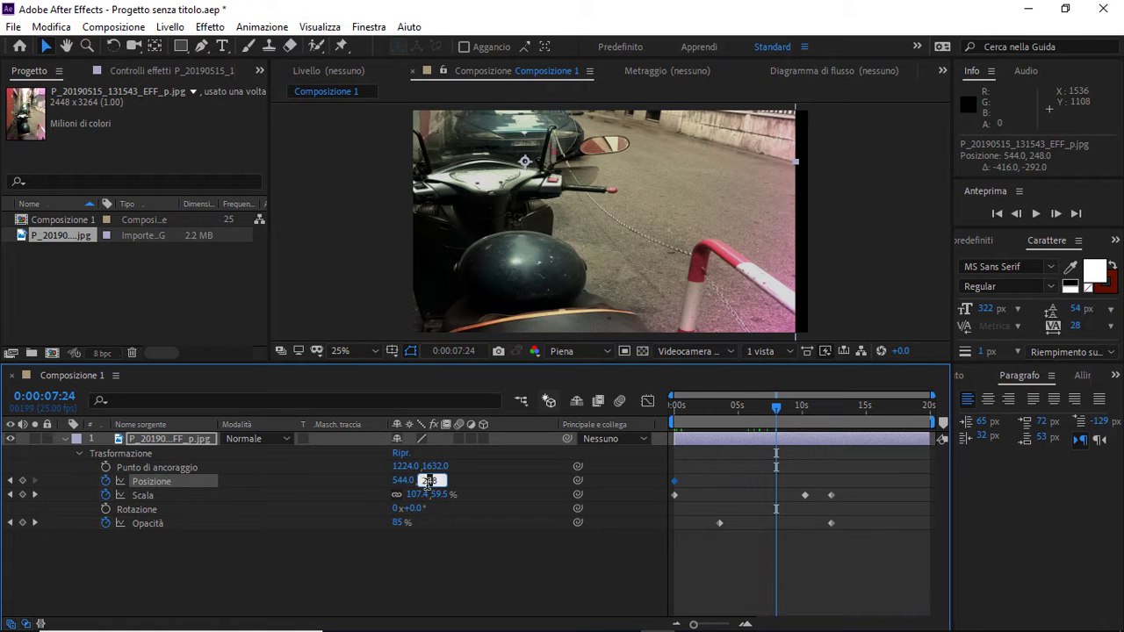
left_click(464, 494)
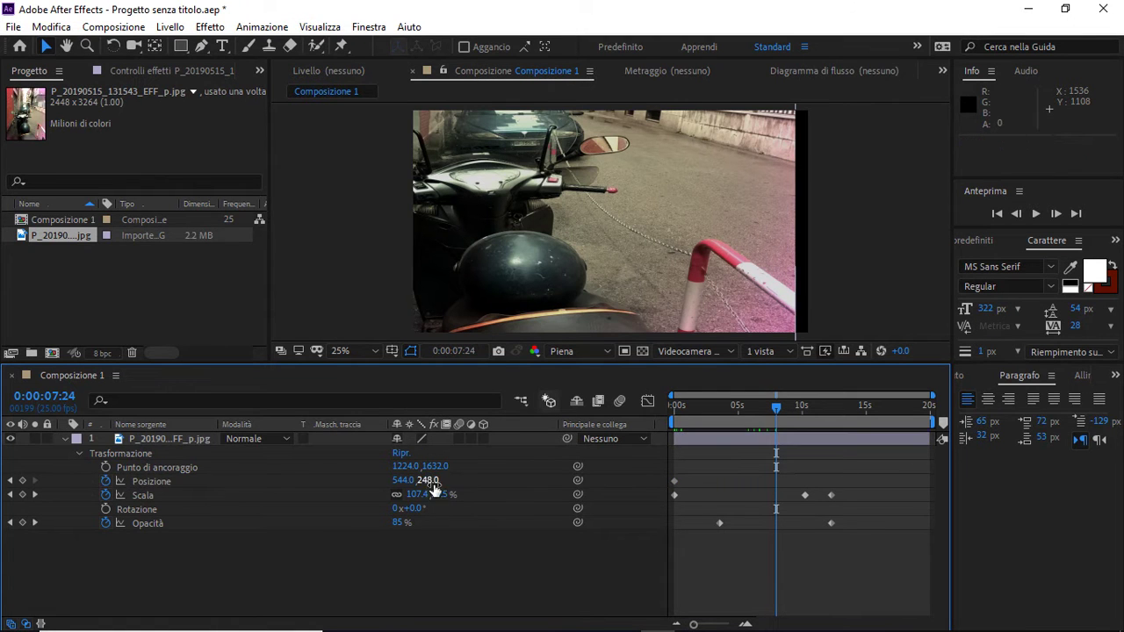
left_click_drag(437, 481, 583, 509)
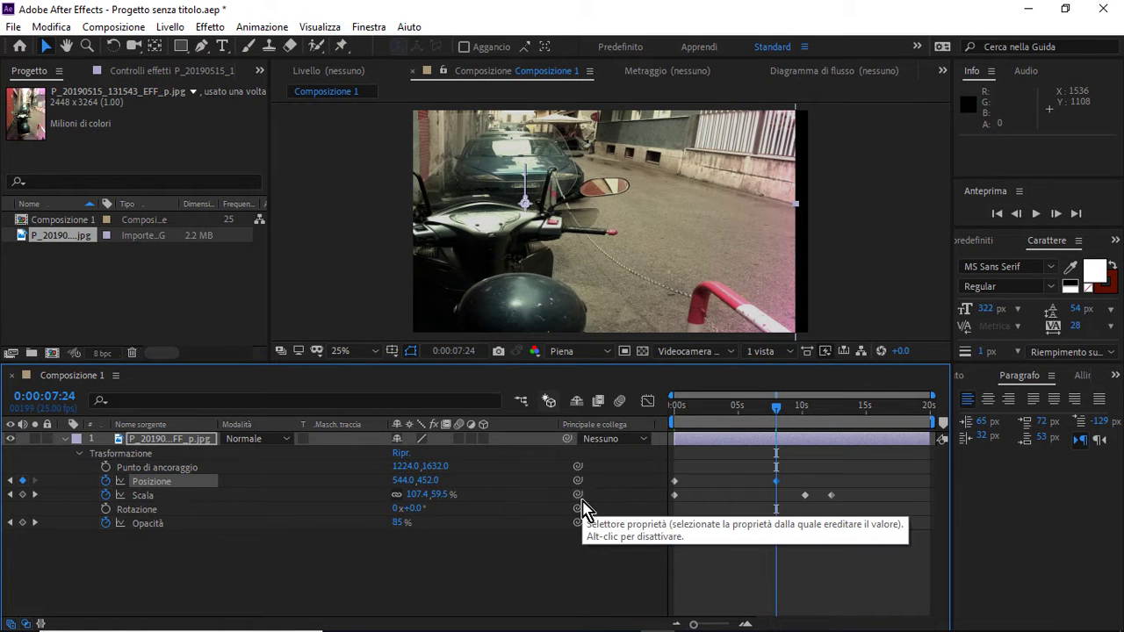
Preview the photo animation from the current time, and replay it from the start of the composition.
left_click(1036, 213)
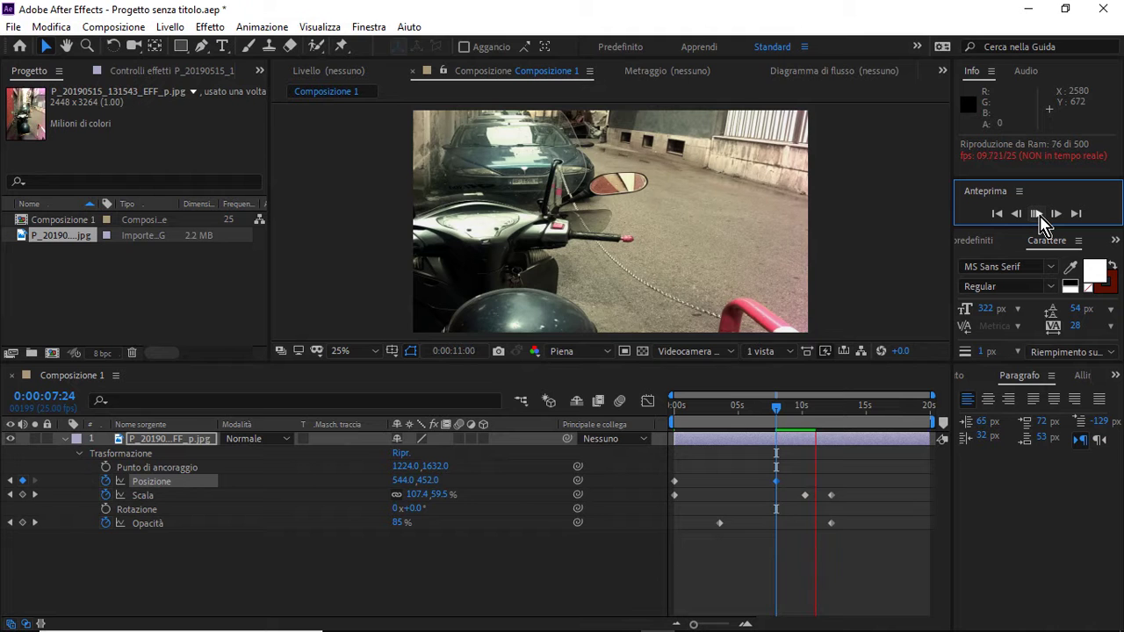
left_click(1036, 216)
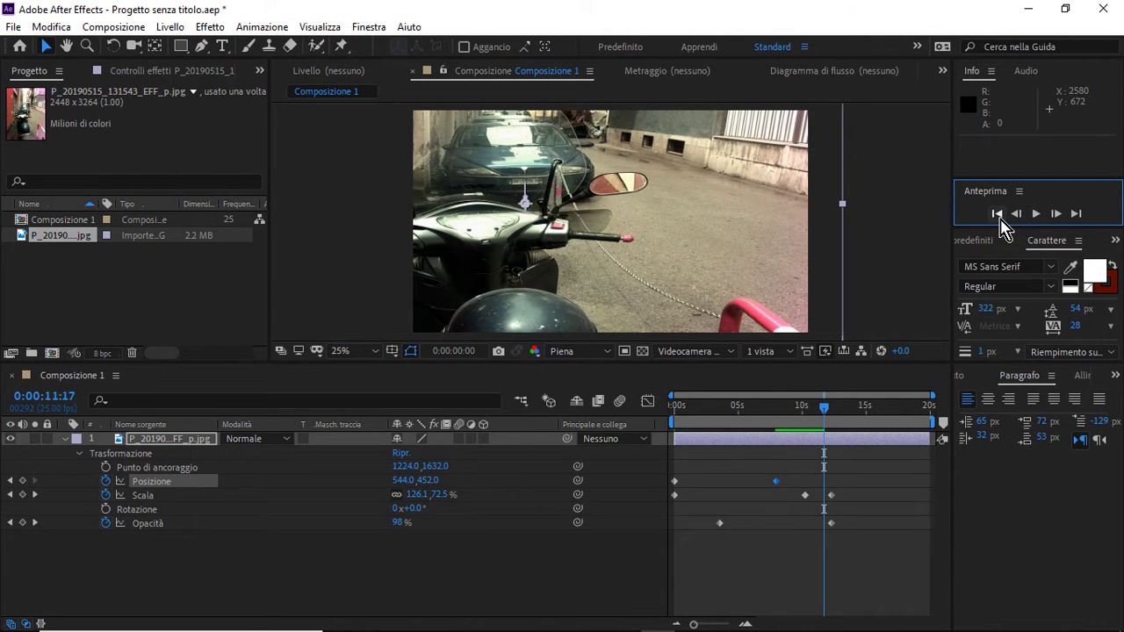
left_click(997, 214)
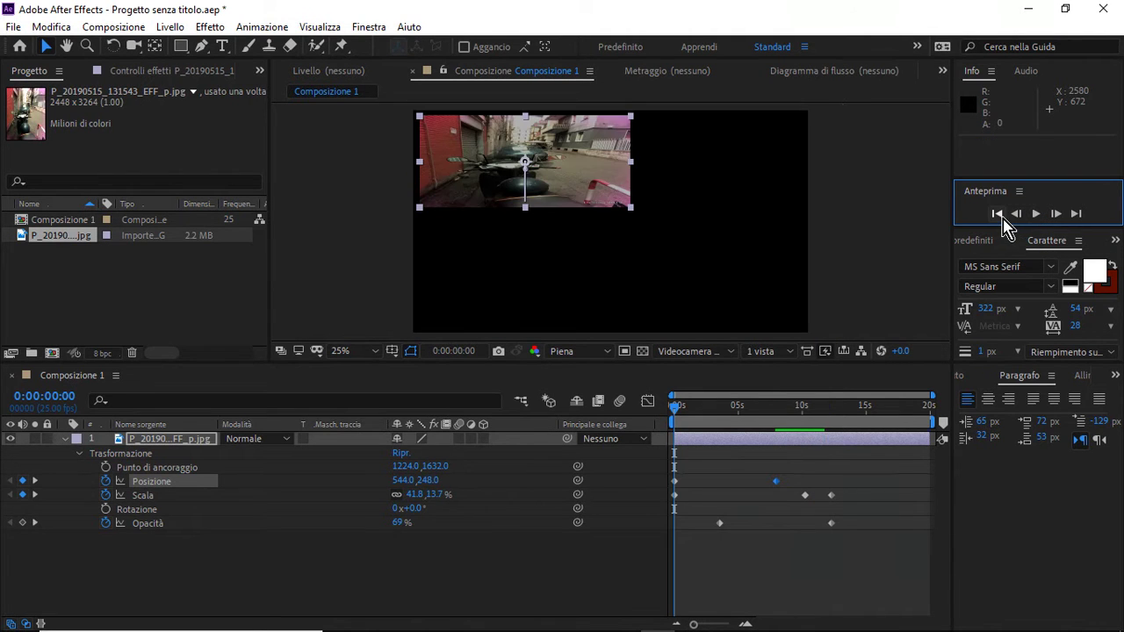
left_click(1037, 215)
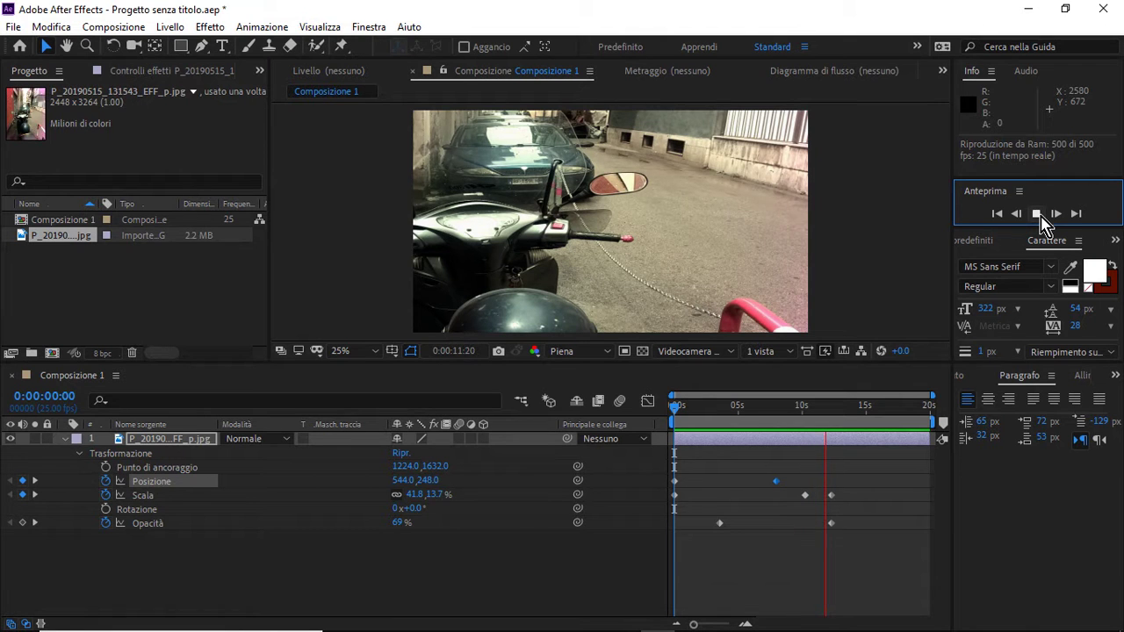
left_click(1038, 215)
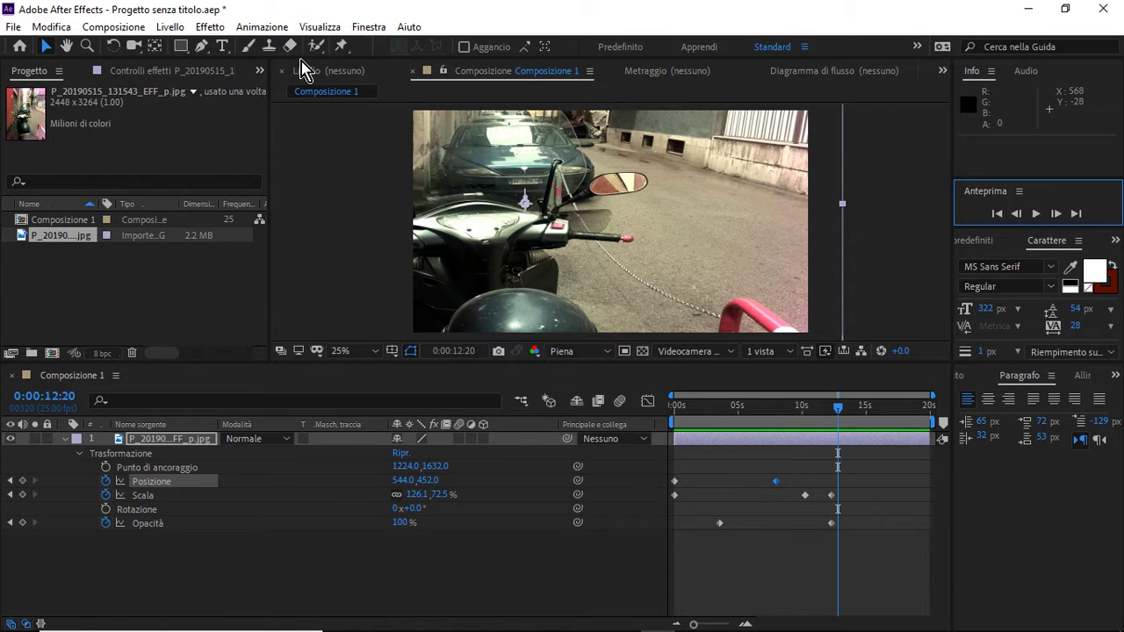
Add the text "sh 300", place it in the frame's lower-right area, and stretch its height to about 124%.
left_click(222, 46)
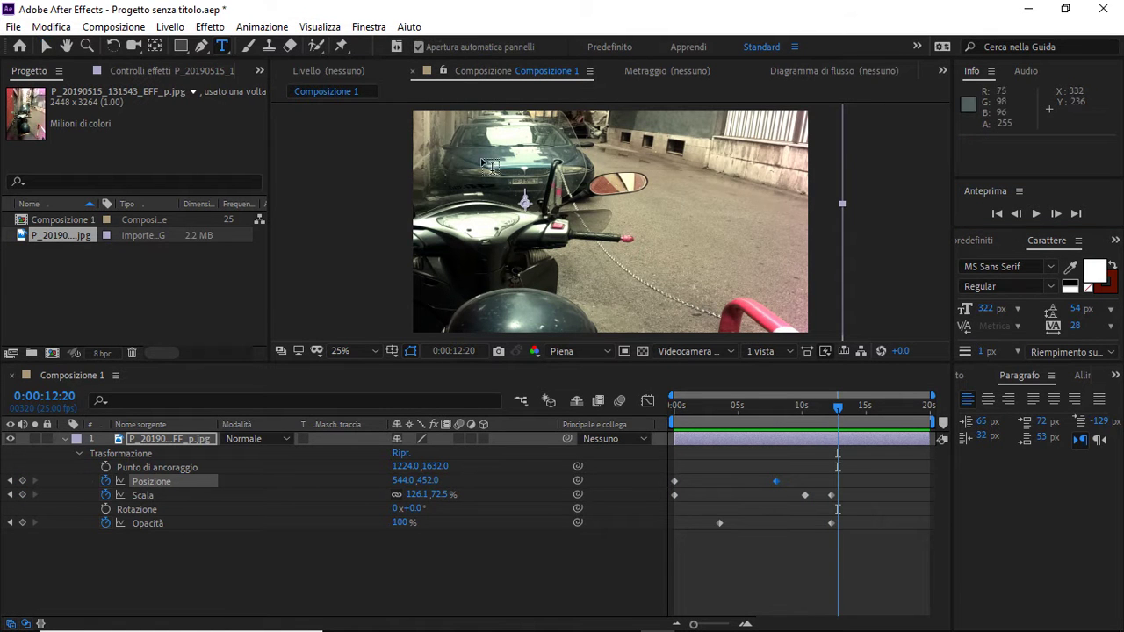
left_click(665, 233)
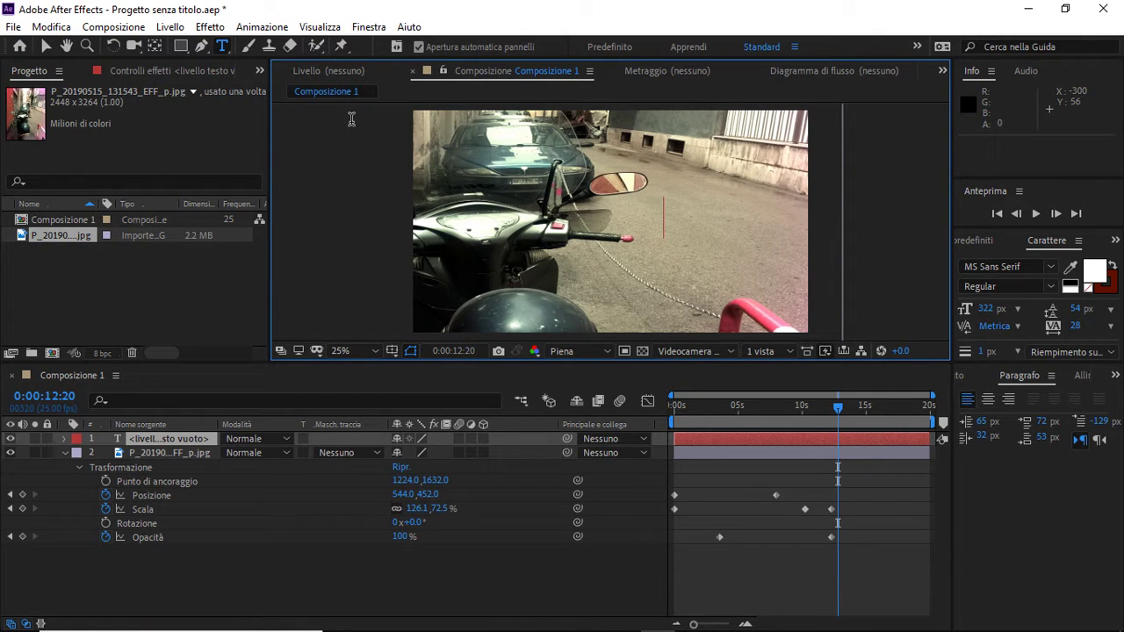
type("sh")
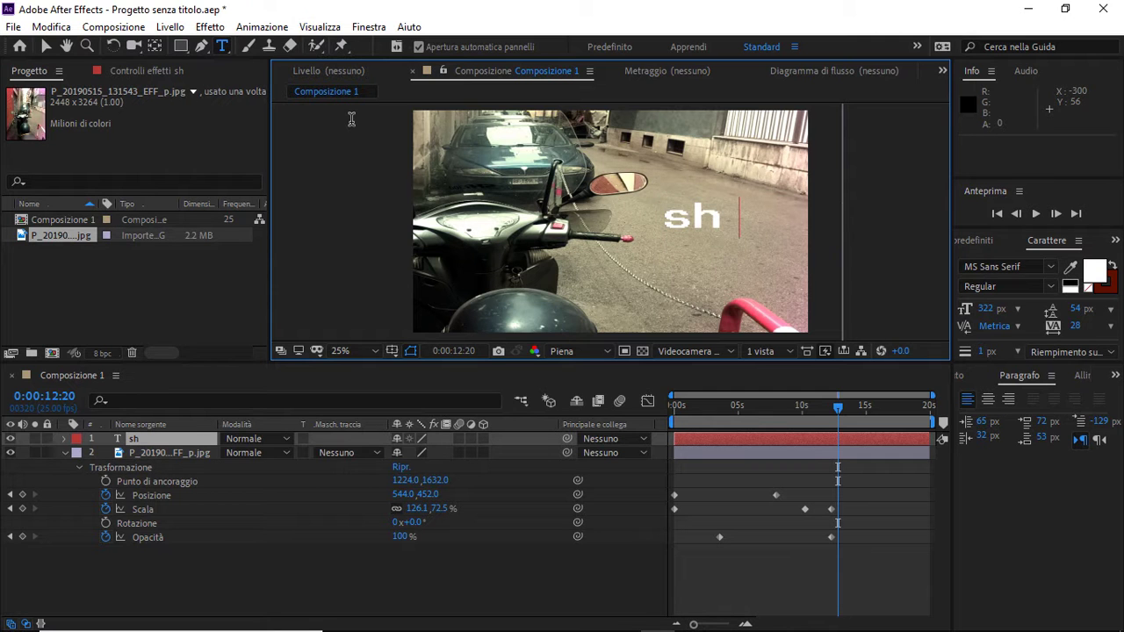
type(" 300")
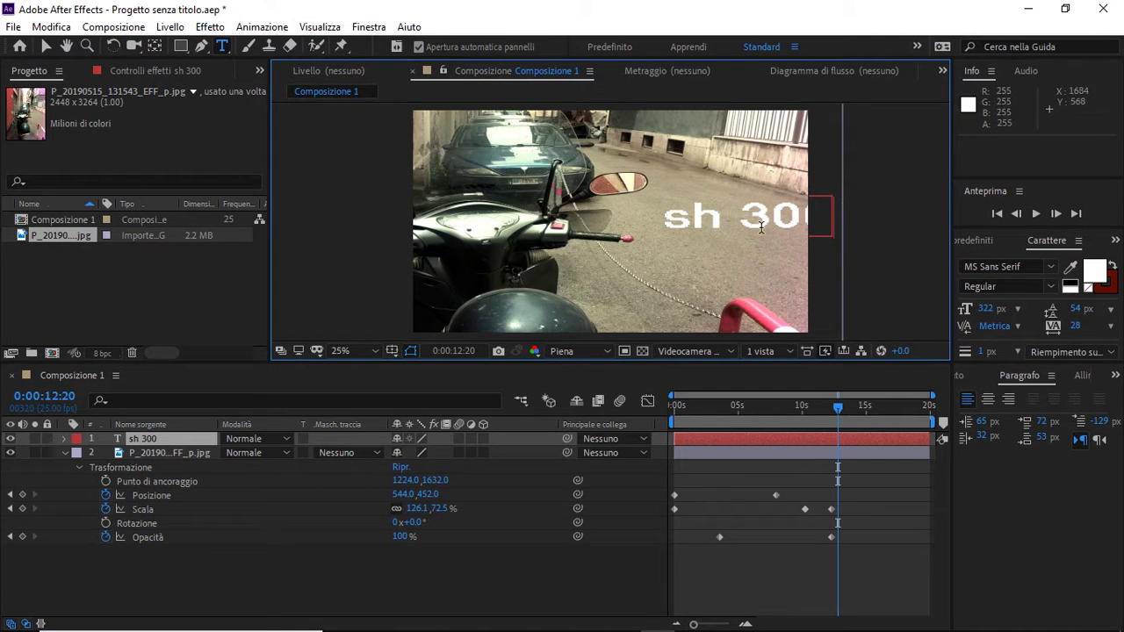
left_click(45, 46)
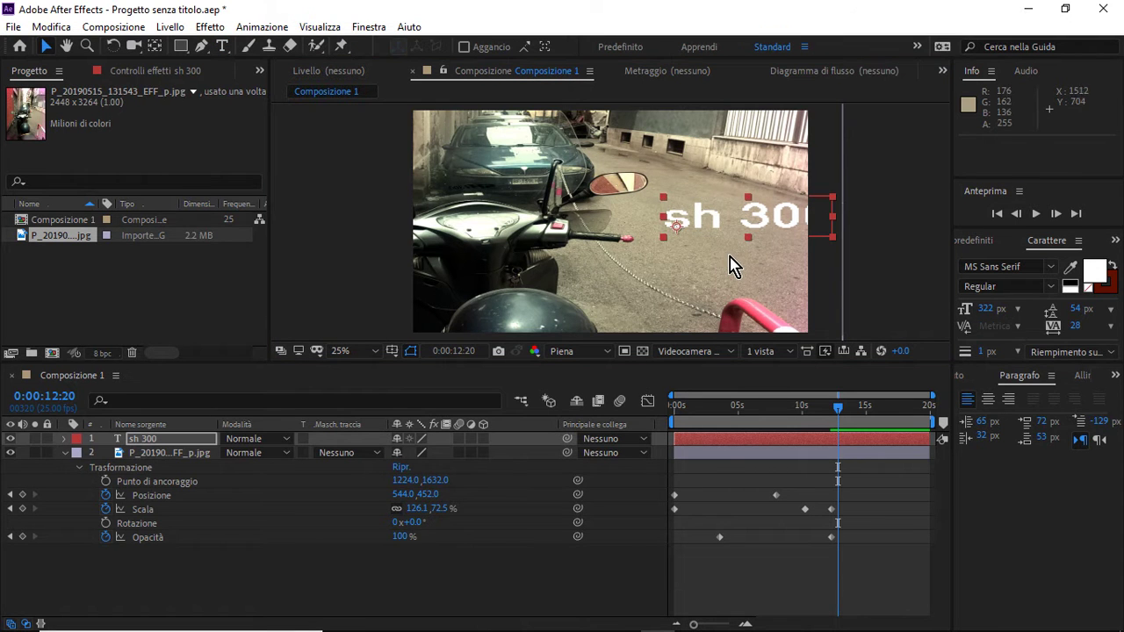
left_click_drag(737, 226, 700, 274)
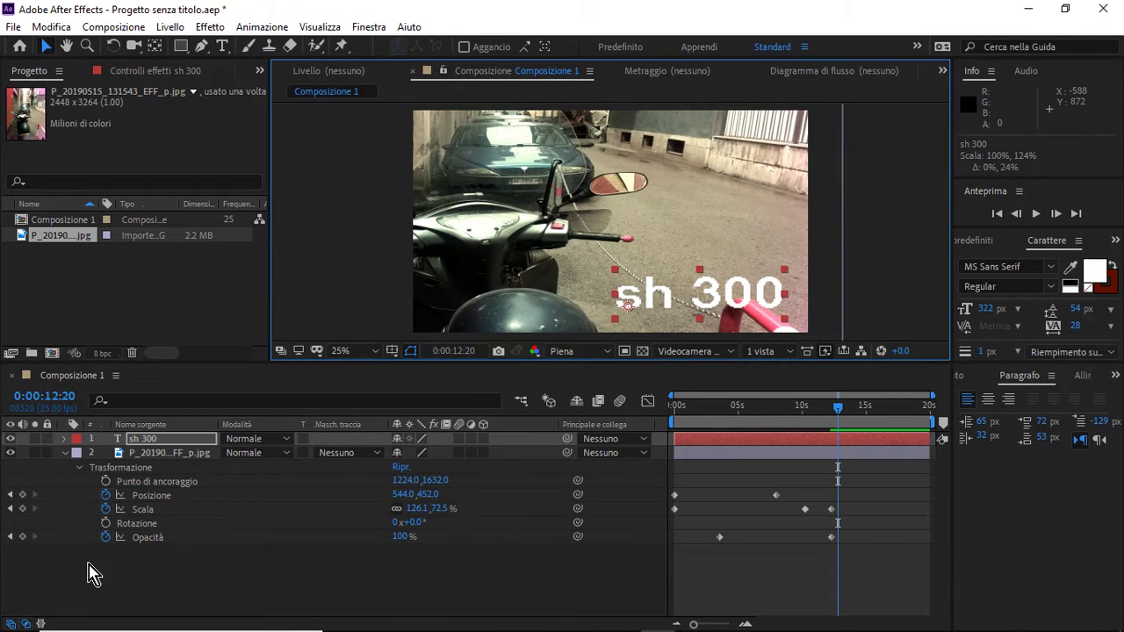
Enable Scale keyframing on the text layer at 0:00:12:20 and shrink the text to about 75% by 74% at 0:00:04:01.
left_click(66, 439)
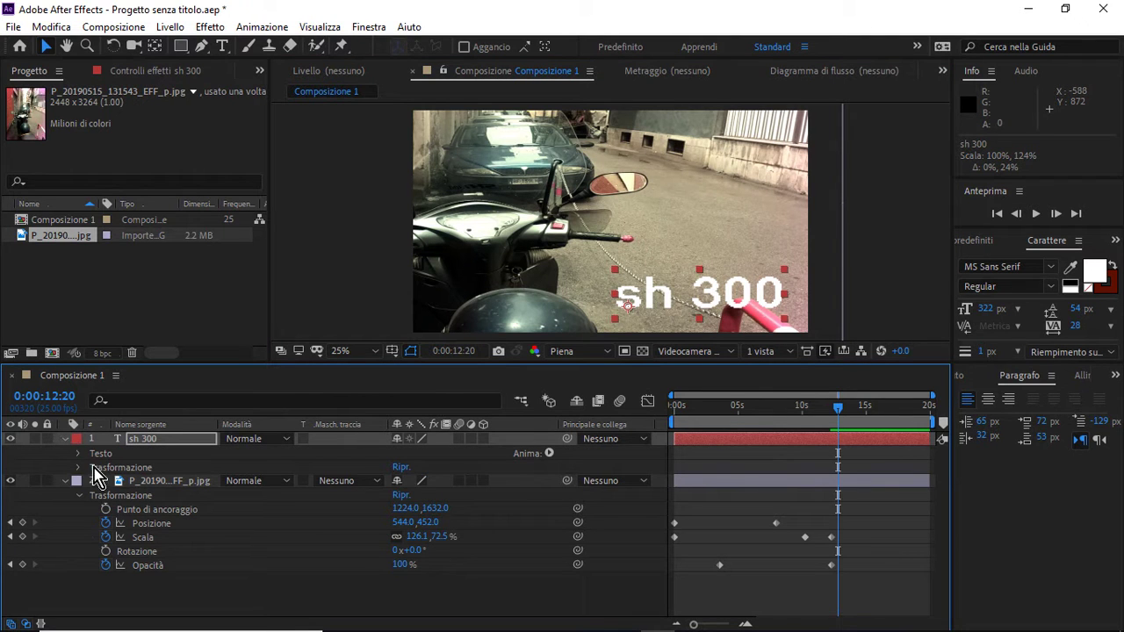
left_click(80, 454)
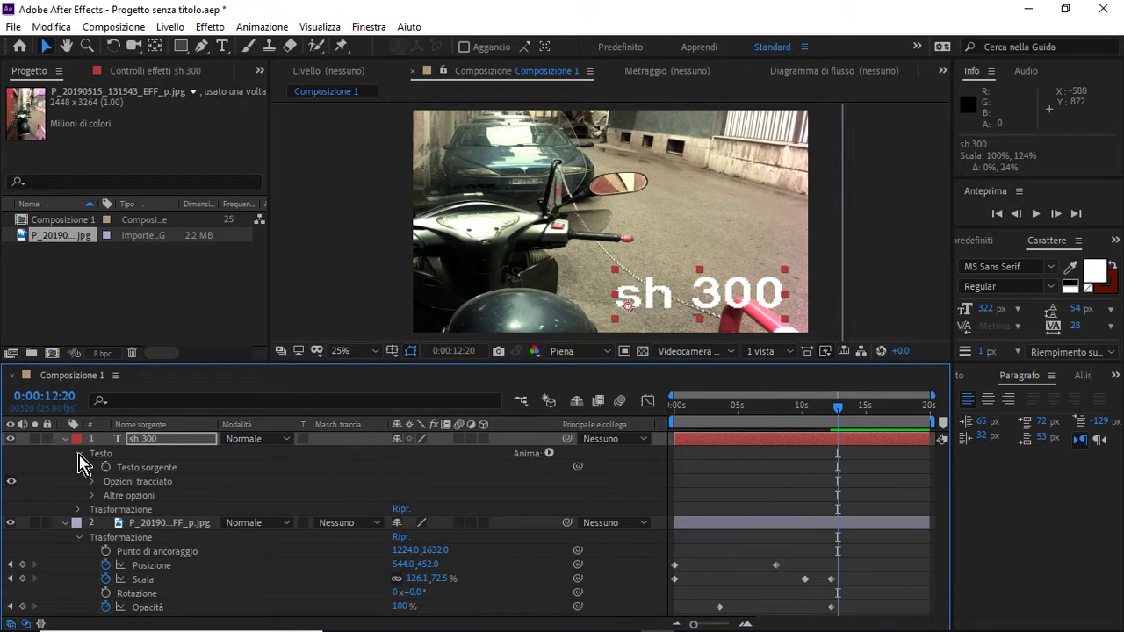
left_click(79, 509)
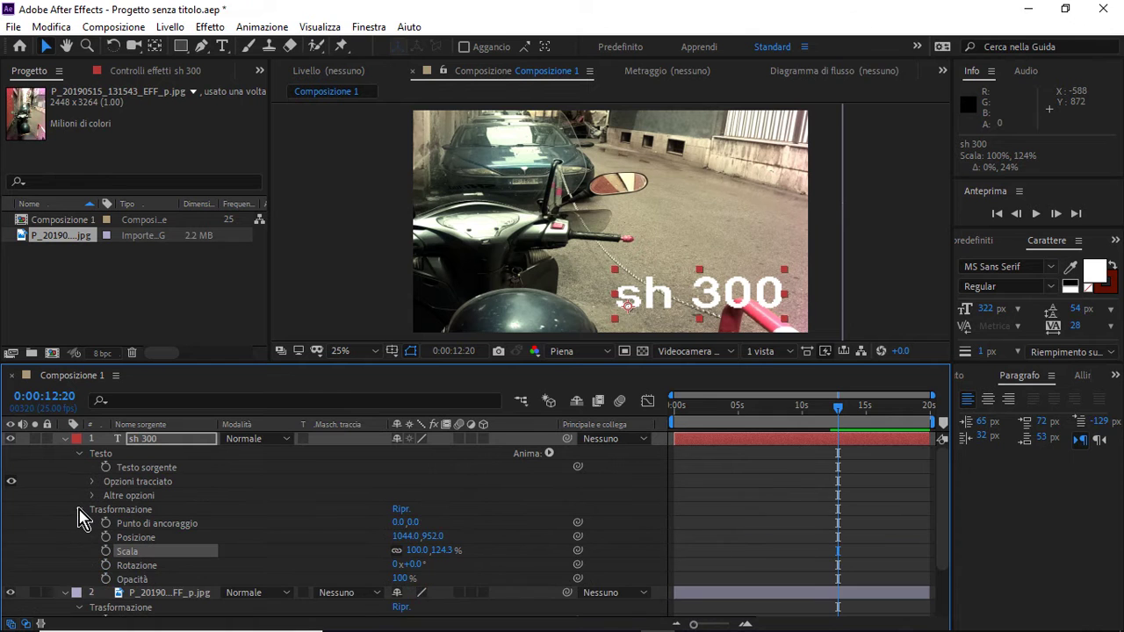
left_click(106, 552)
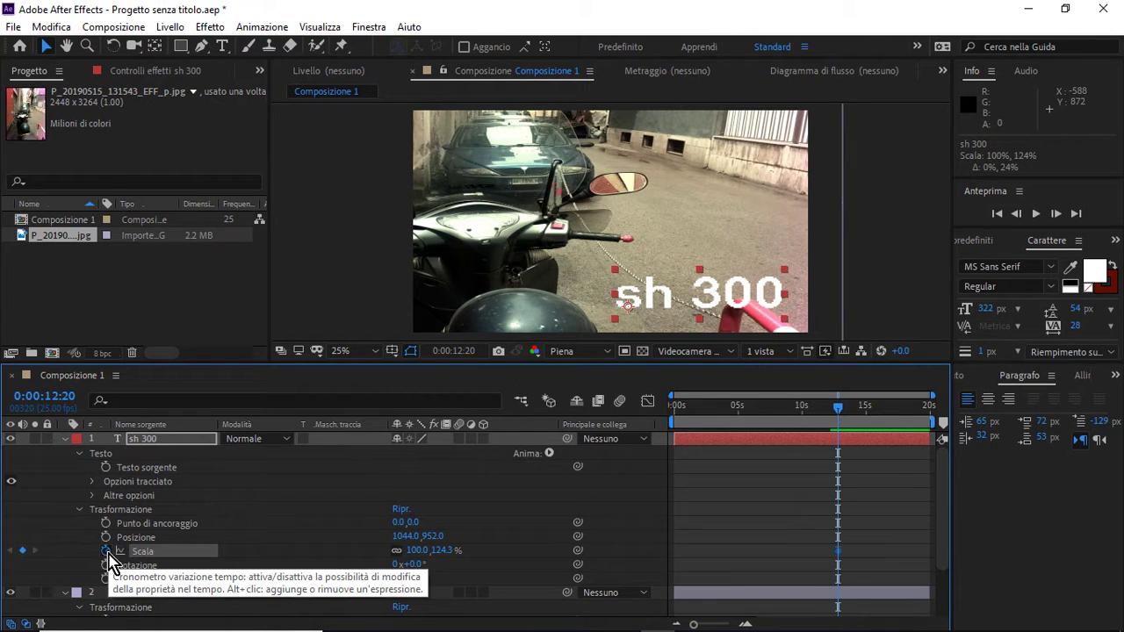
left_click_drag(840, 416, 726, 413)
left_click_drag(781, 318, 742, 313)
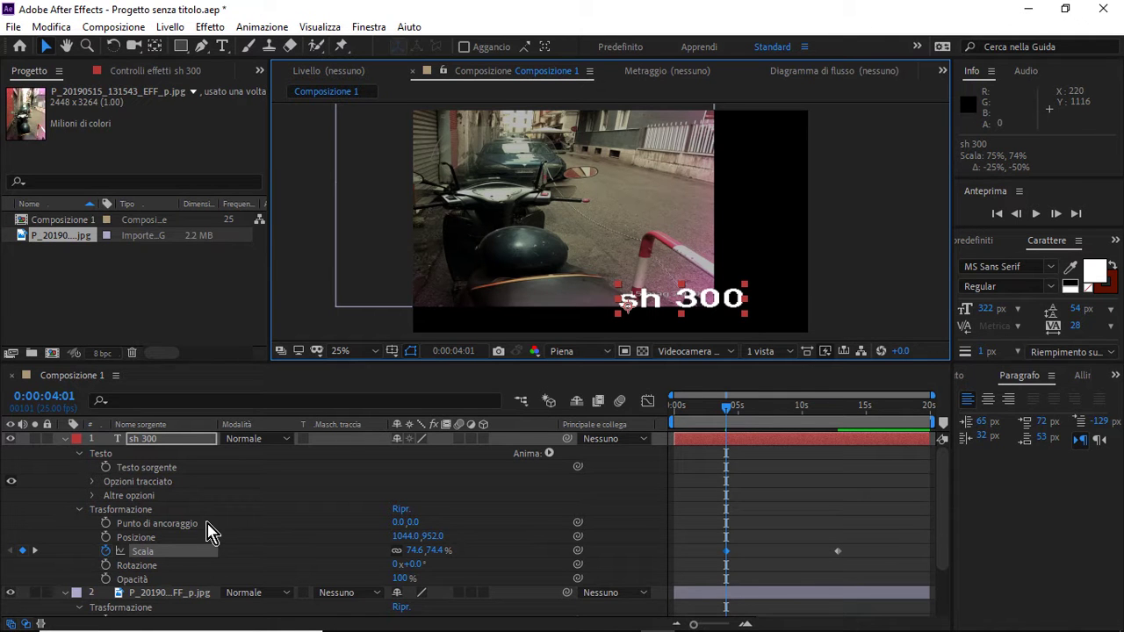
Shrink the text slightly at 0:00:07:20 and enlarge it to about 101% by 128% at 0:00:09:08 as Scale keyframes.
left_click_drag(728, 412, 779, 422)
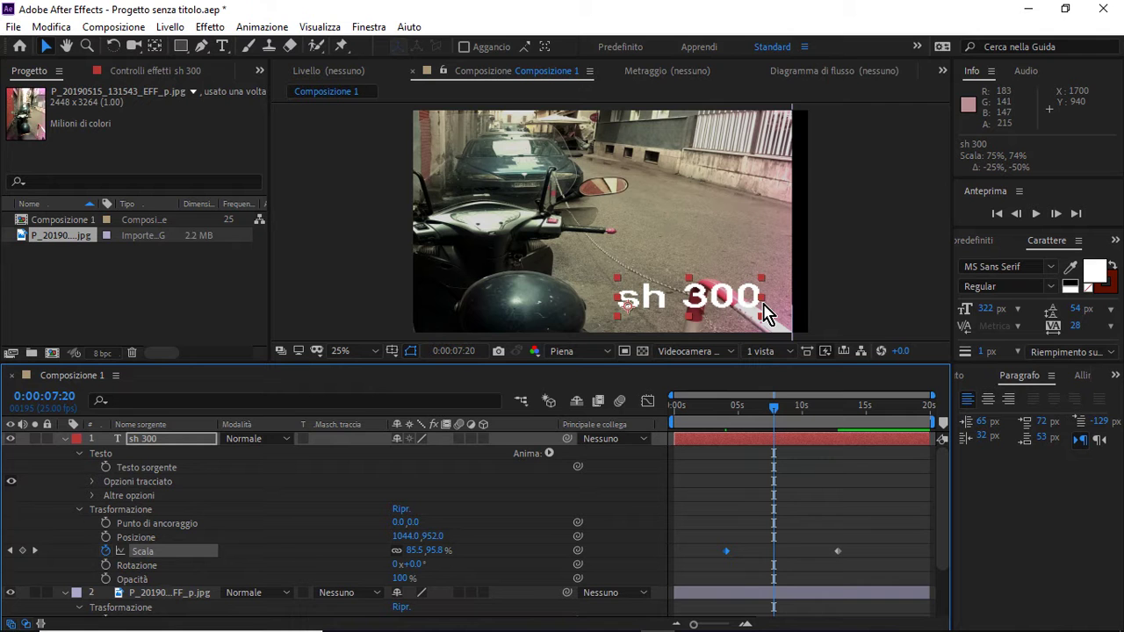
left_click_drag(763, 322, 746, 316)
left_click_drag(774, 410, 794, 413)
left_click_drag(761, 289, 784, 279)
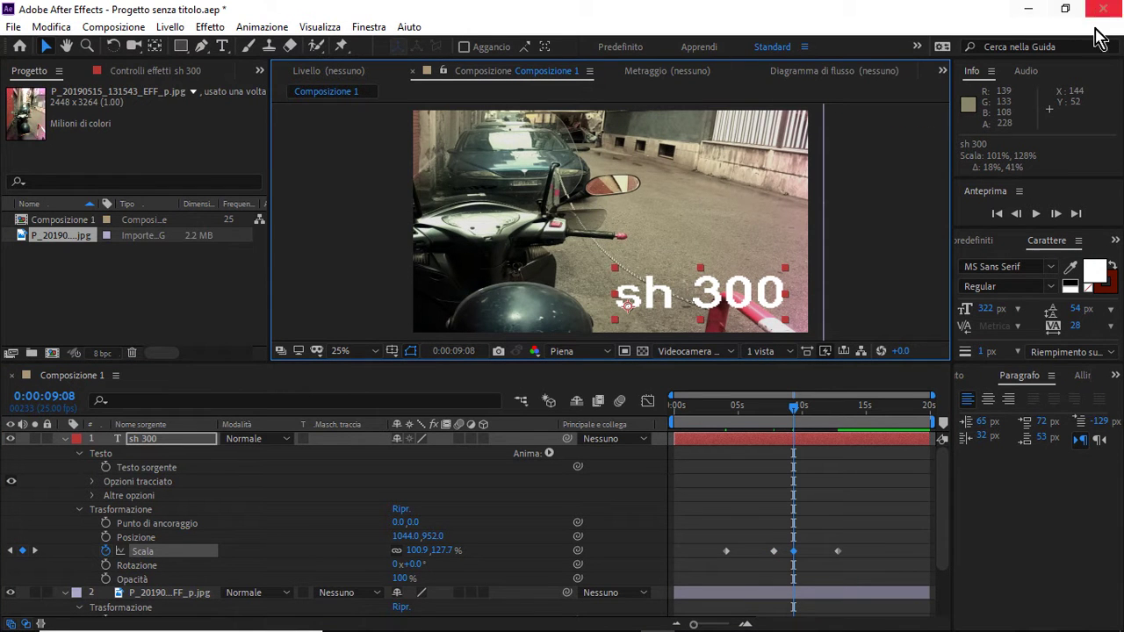
Preview the text animation and enable Rotation keyframing on the text layer at 0:00:05:20.
left_click(1037, 213)
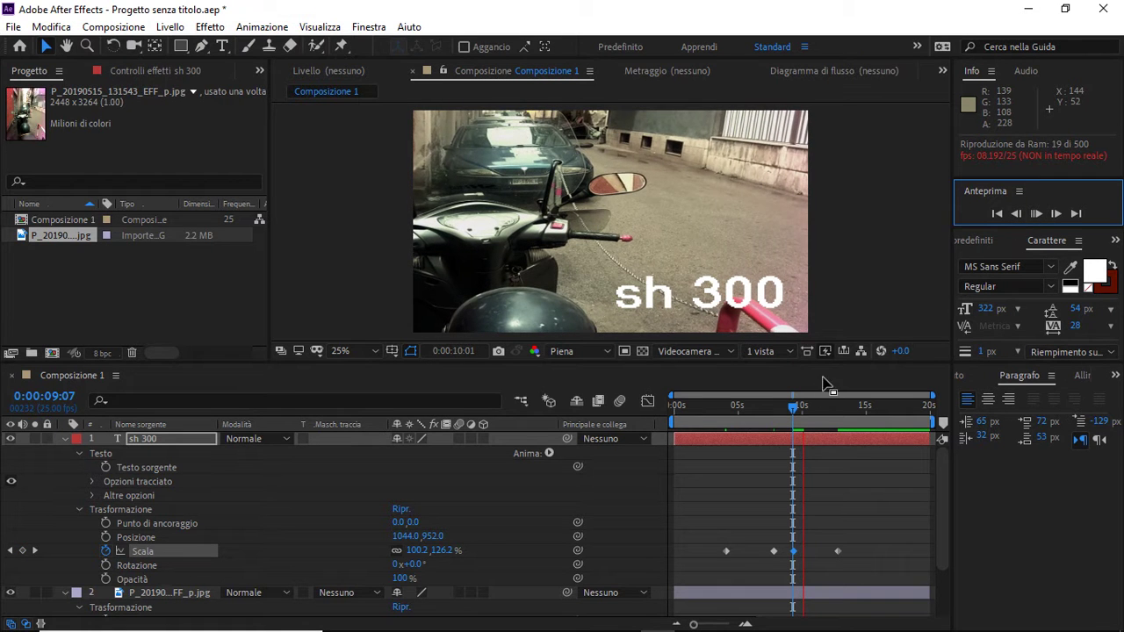
left_click_drag(802, 413, 748, 430)
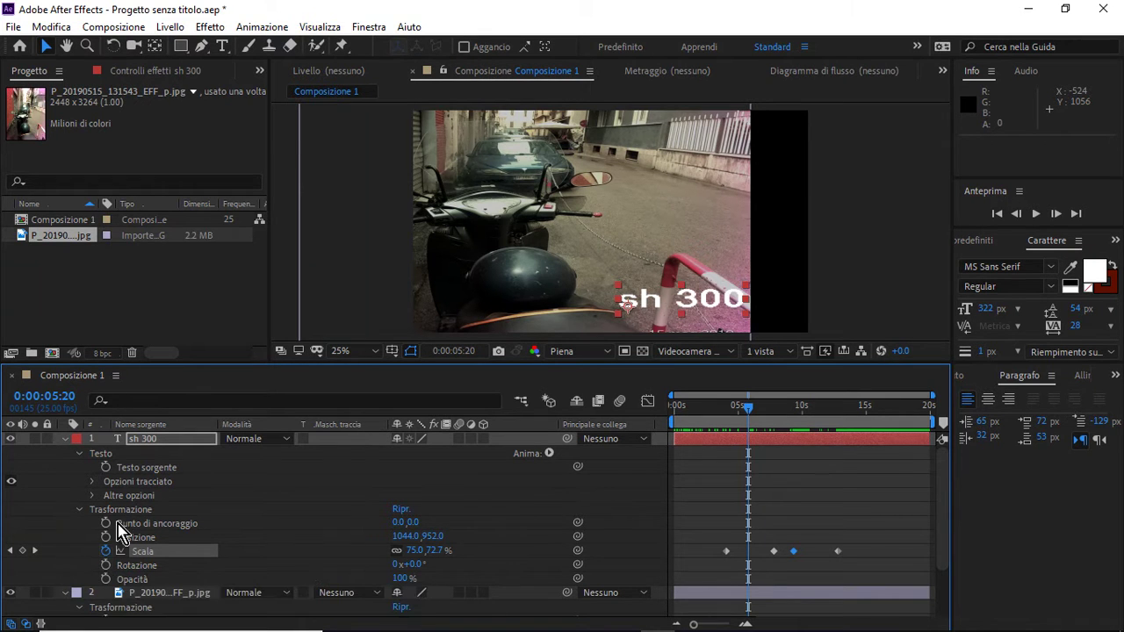
left_click(105, 565)
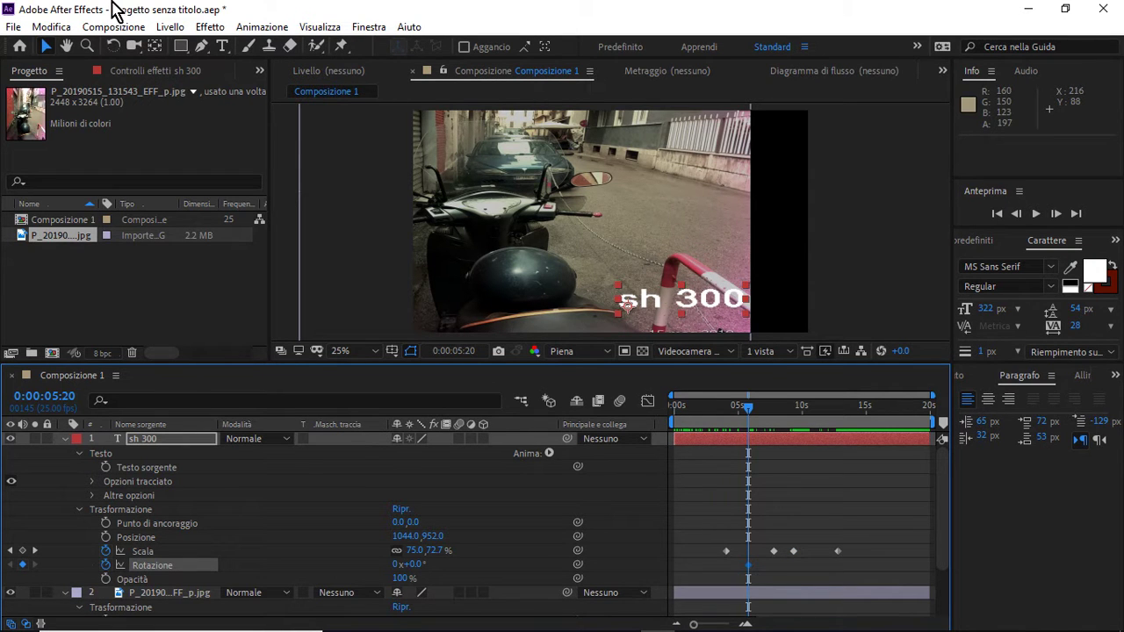
Move the text layer's anchor point to near the middle of the text, at about 399.8, -44, using the Pan Behind tool.
left_click(156, 47)
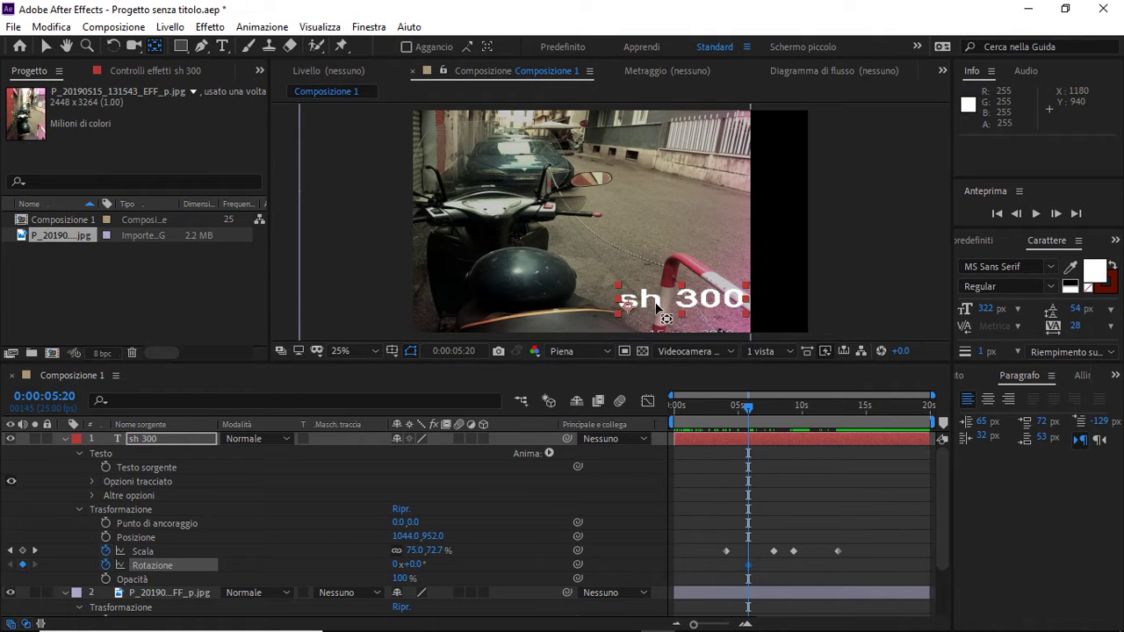
left_click(691, 304)
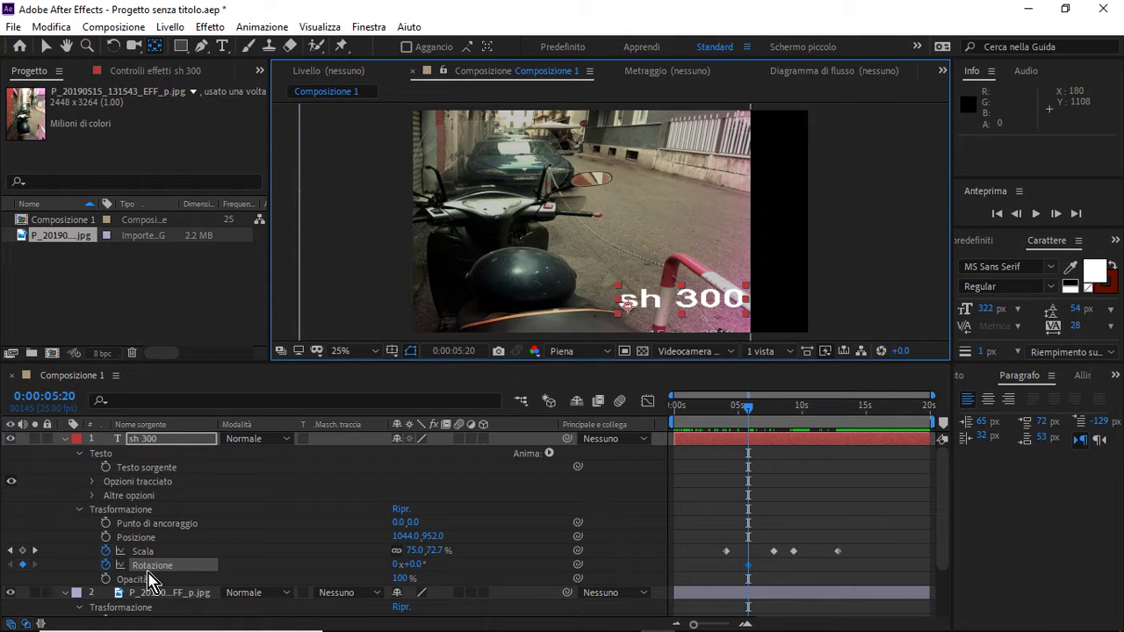
mouse_move(413, 565)
left_mouse_down()
mouse_move(451, 572)
mouse_move(422, 571)
left_mouse_up()
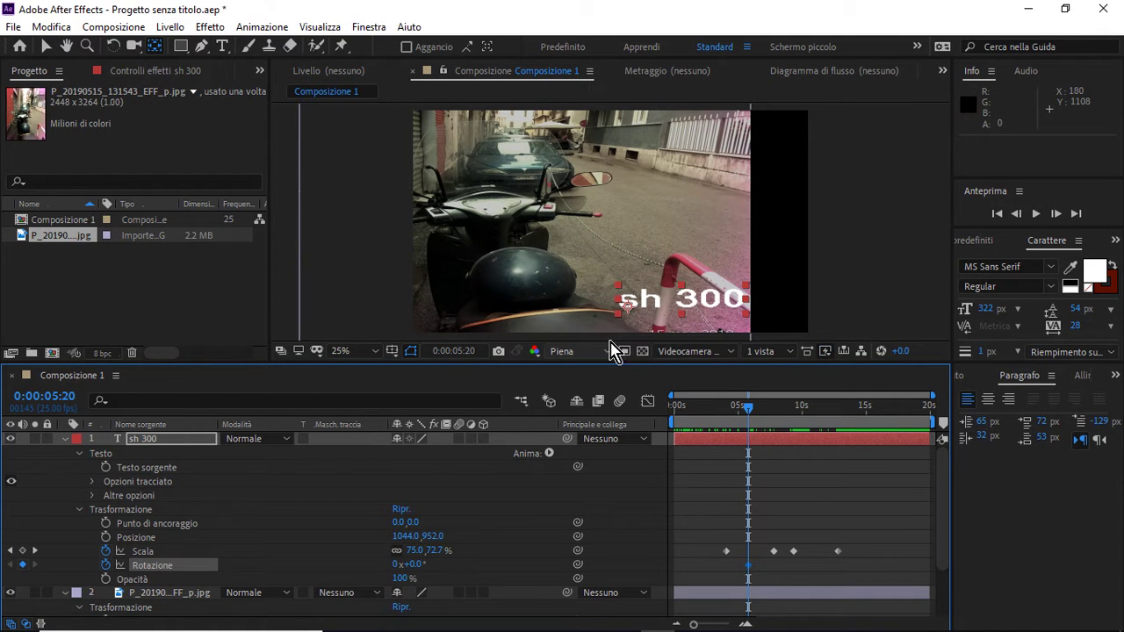
left_click_drag(653, 307, 691, 302)
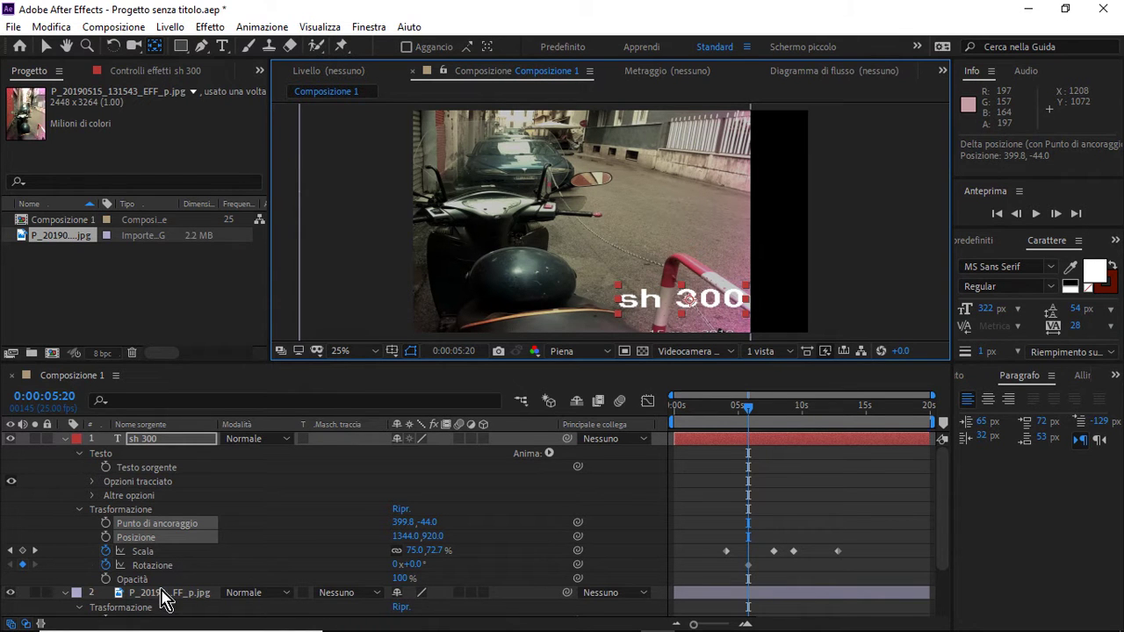
Set the text layer's Rotation to 0x+339° at 0:00:05:20 and 42x+359° at 0:00:10:22, and scrub the timeline to check the spin.
left_click_drag(416, 567, 748, 622)
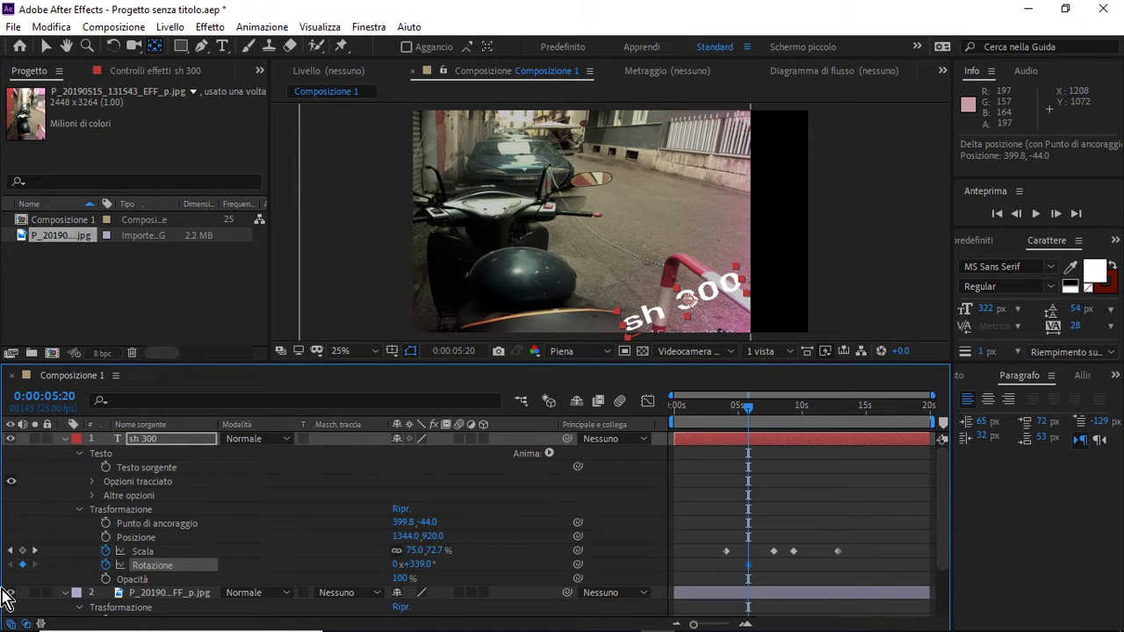
left_click_drag(753, 413, 815, 426)
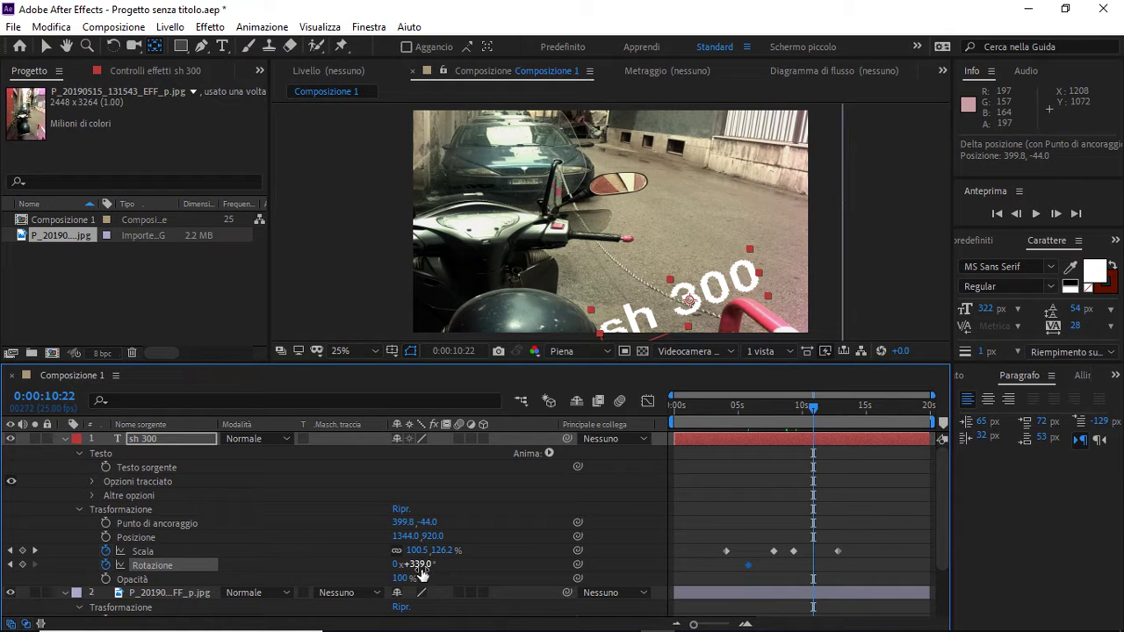
left_click_drag(396, 569, 441, 571)
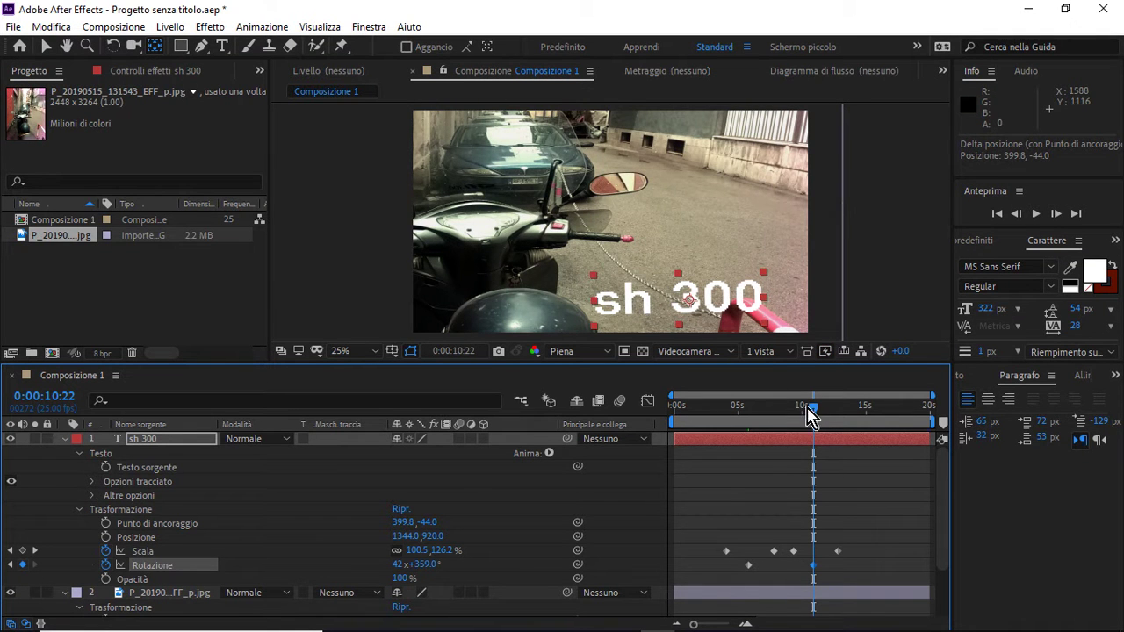
left_click_drag(812, 412, 827, 442)
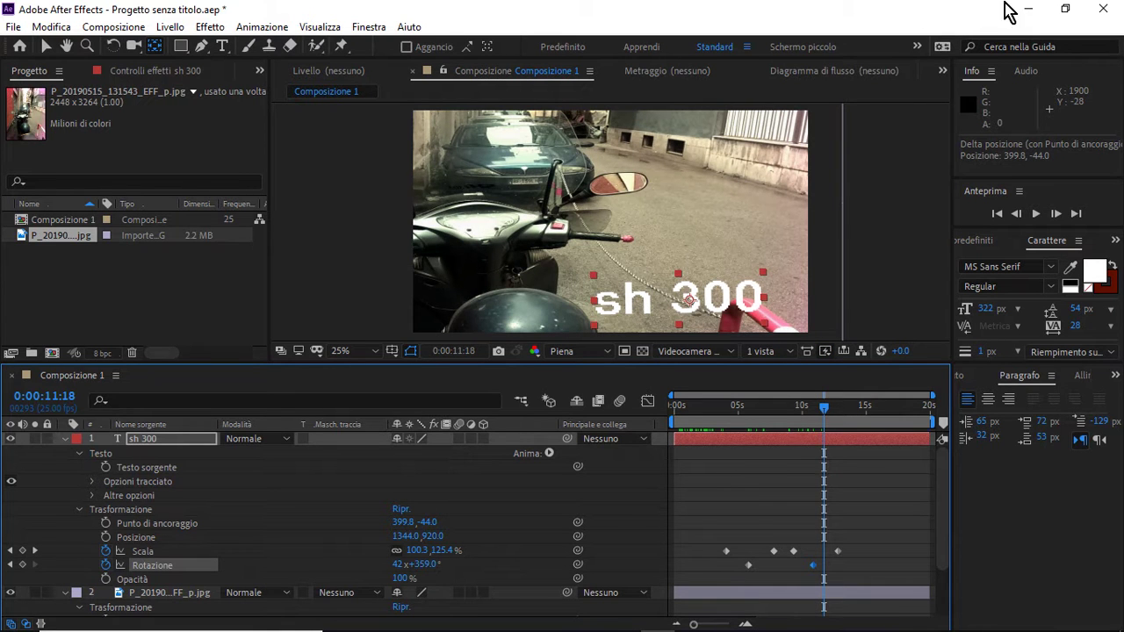
Export Composizione 1 to the Adobe Media Encoder queue and switch to Media Encoder.
left_click(13, 26)
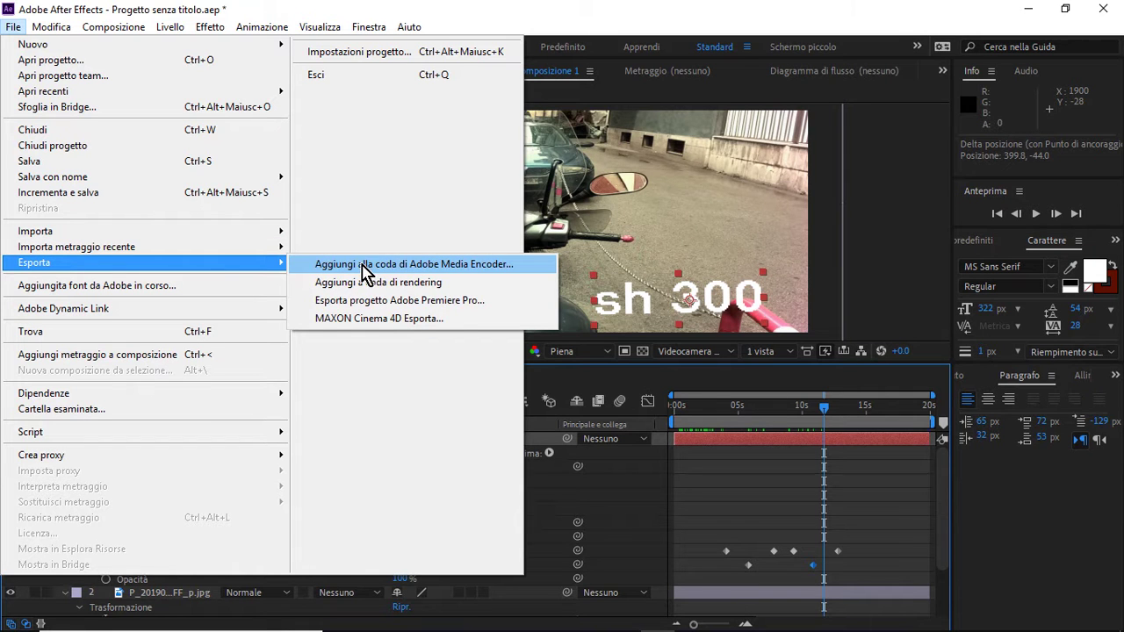
left_click(416, 264)
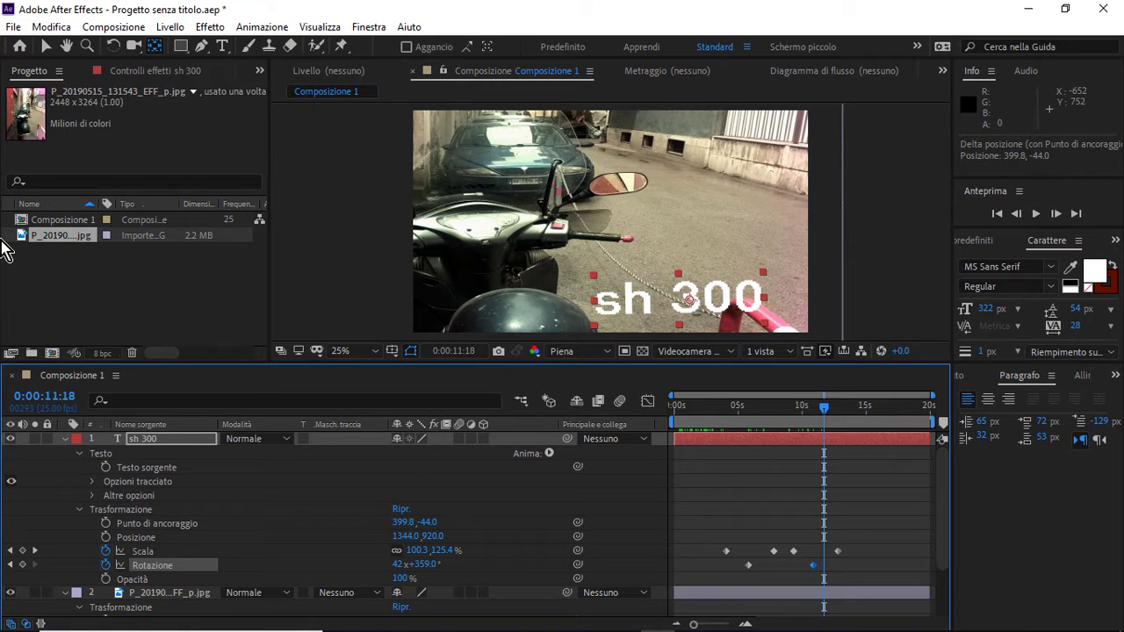
left_click_drag(1, 235, 1004, 434)
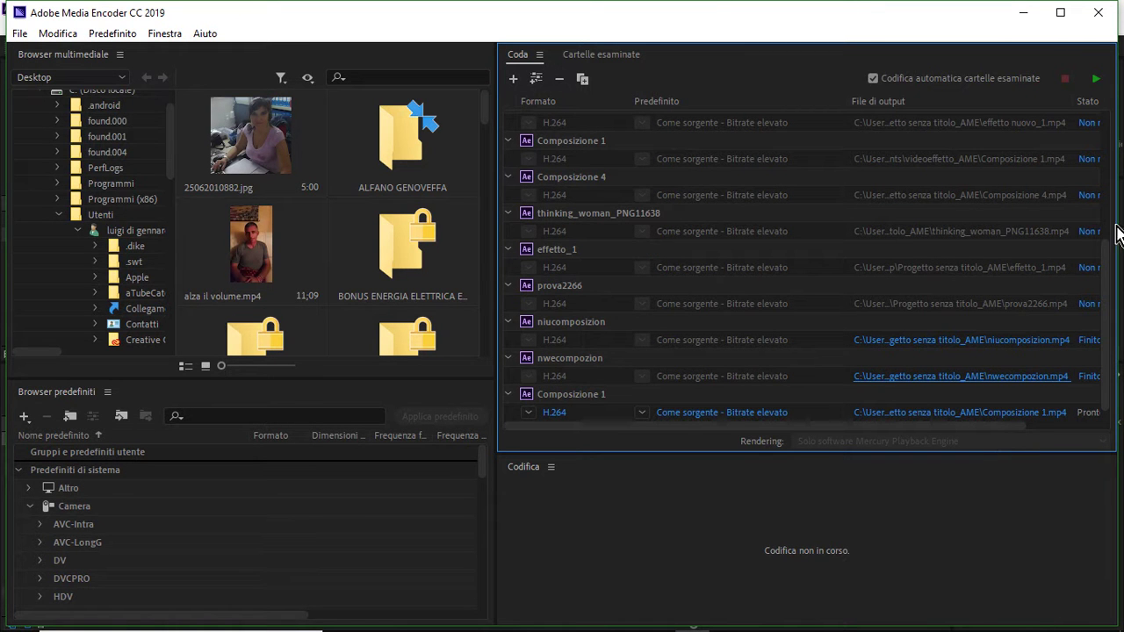
Start encoding the queued Composizione 1 as H.264 and open the output location of the finished nwecompozion.mp4.
left_click(1096, 79)
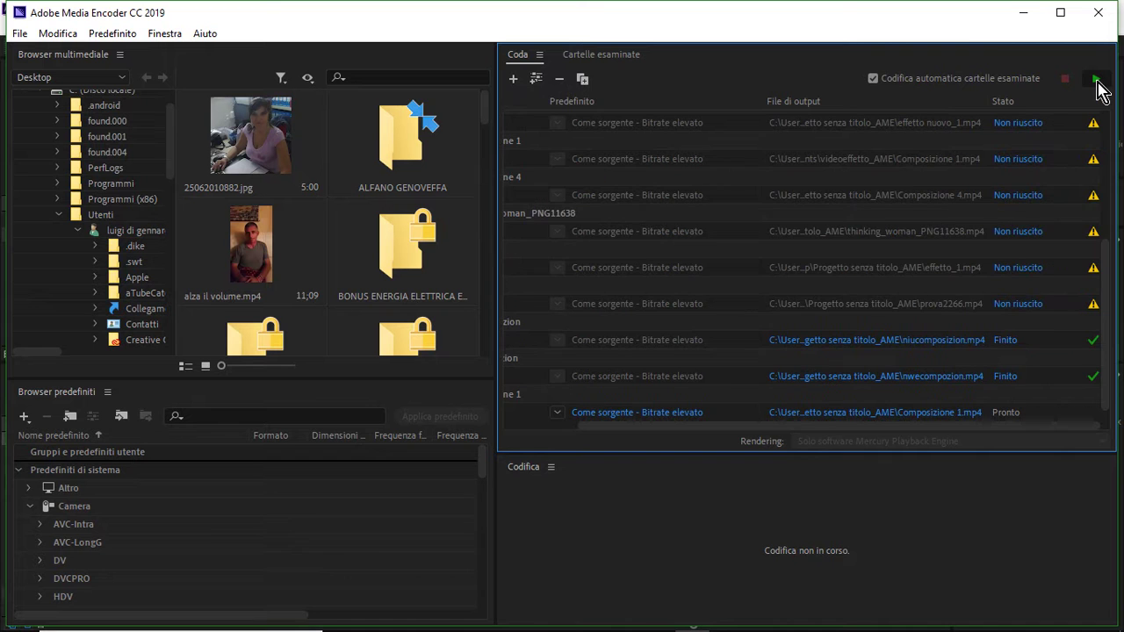
left_click(1097, 85)
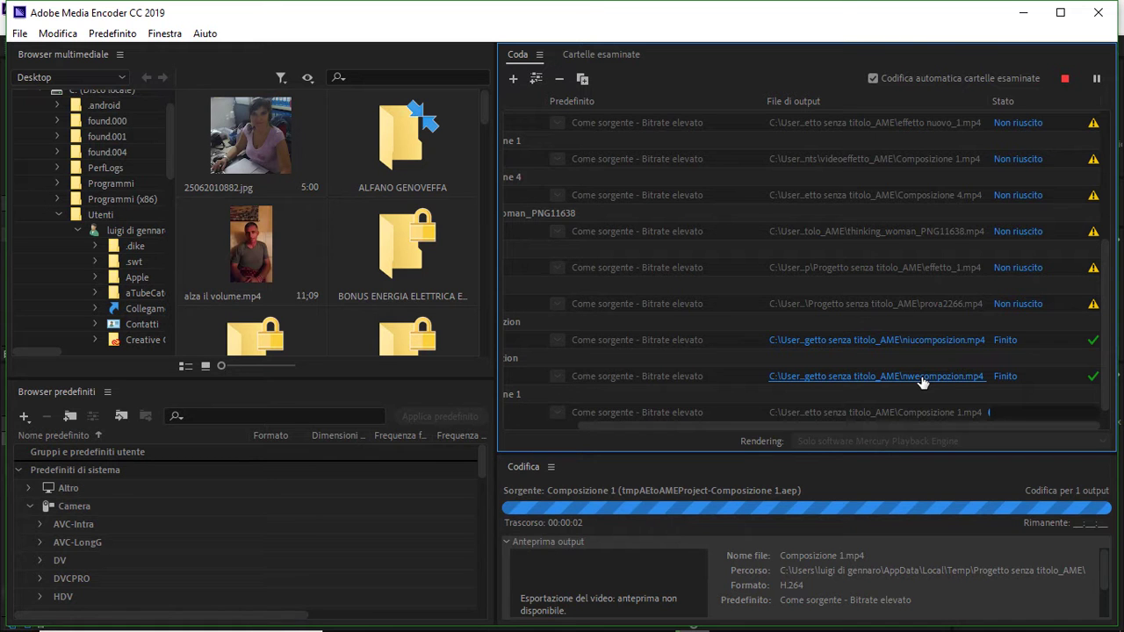
left_click(922, 379)
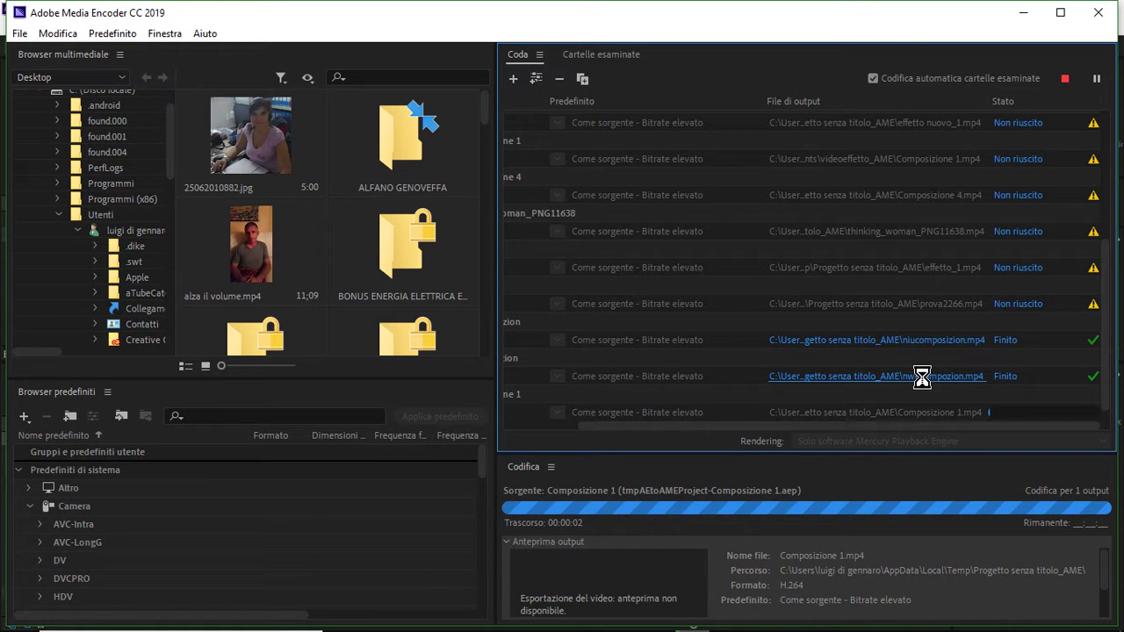